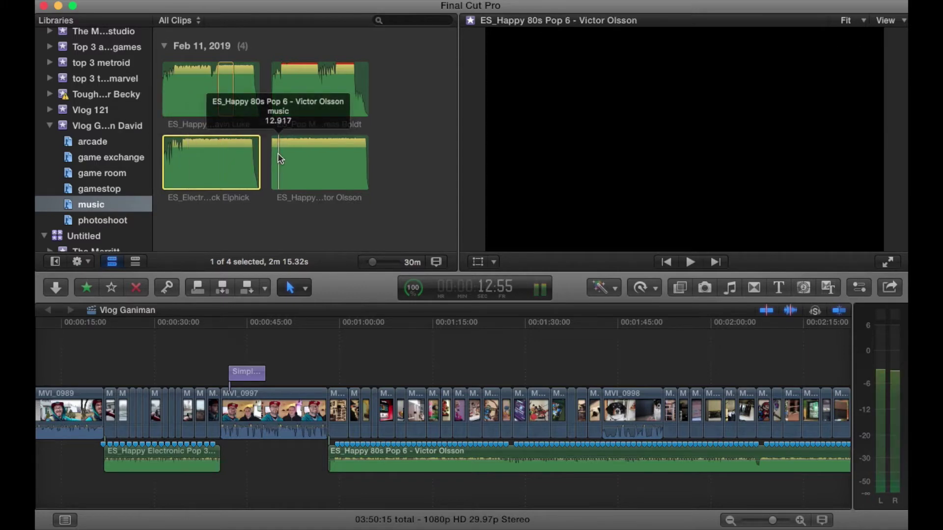
Preview the Happy 80s Pop 6 song in the browser and disable the existing copy of it in the timeline.
{"action": "key", "text": "space"}
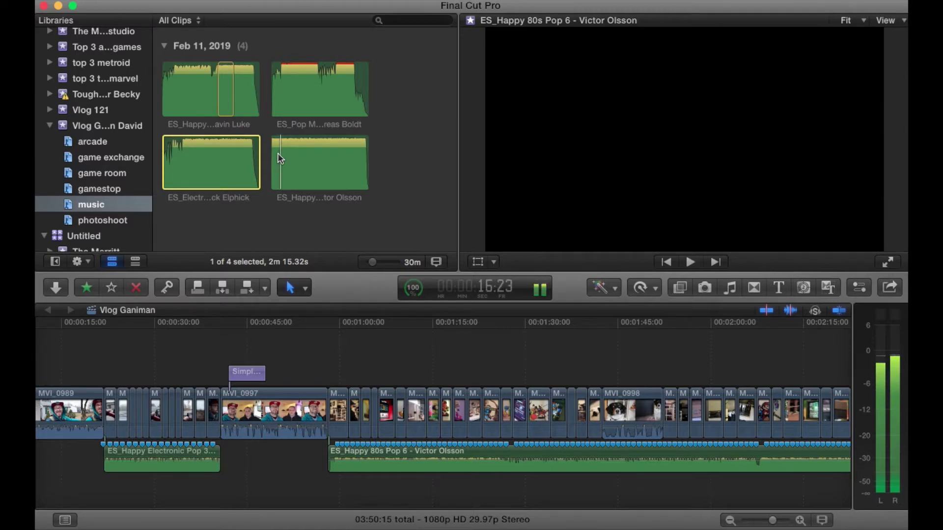
{"action": "key", "text": "space"}
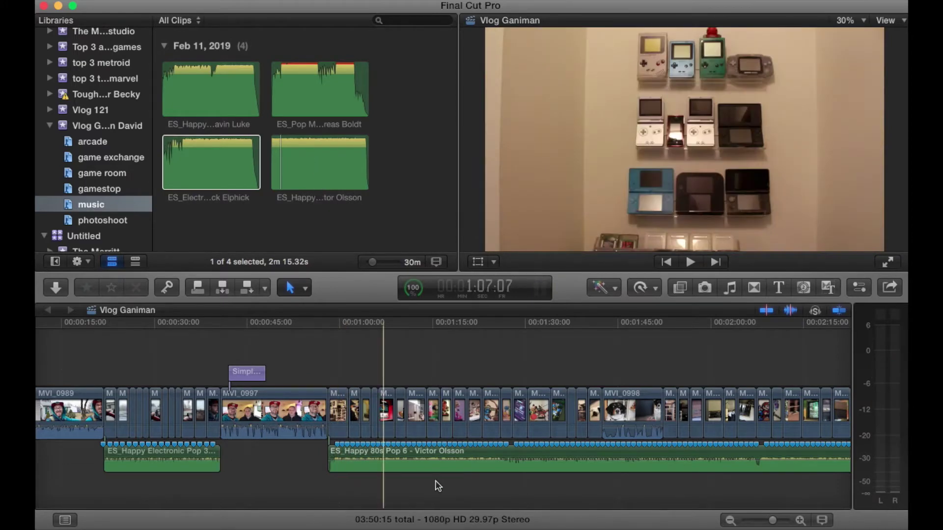
{"action": "left_click", "coordinate": [426, 449]}
{"action": "key", "text": "super+v"}
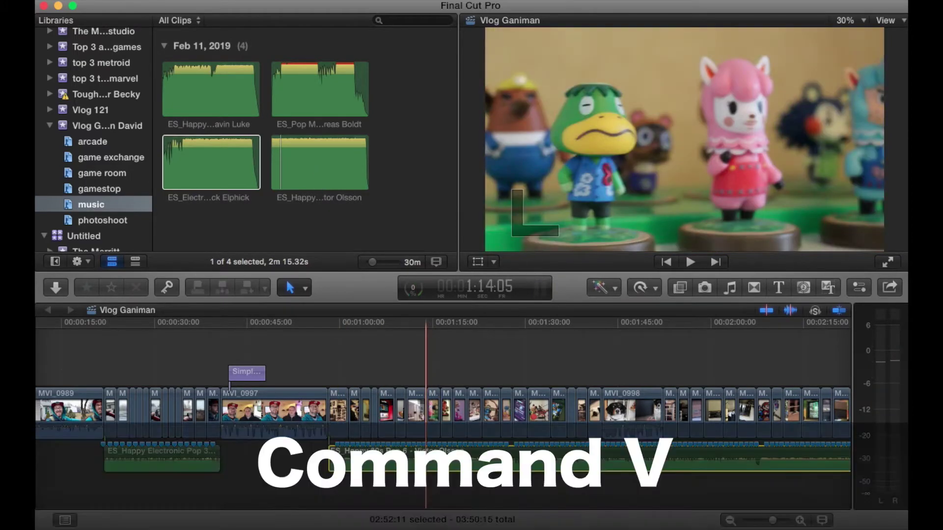
Add the Happy 80s Pop 6 song from the browser below its disabled copy, aligned with the start of that clip.
{"action": "left_click", "coordinate": [287, 156]}
{"action": "left_click_drag", "start_coordinate": [287, 156], "coordinate": [323, 265]}
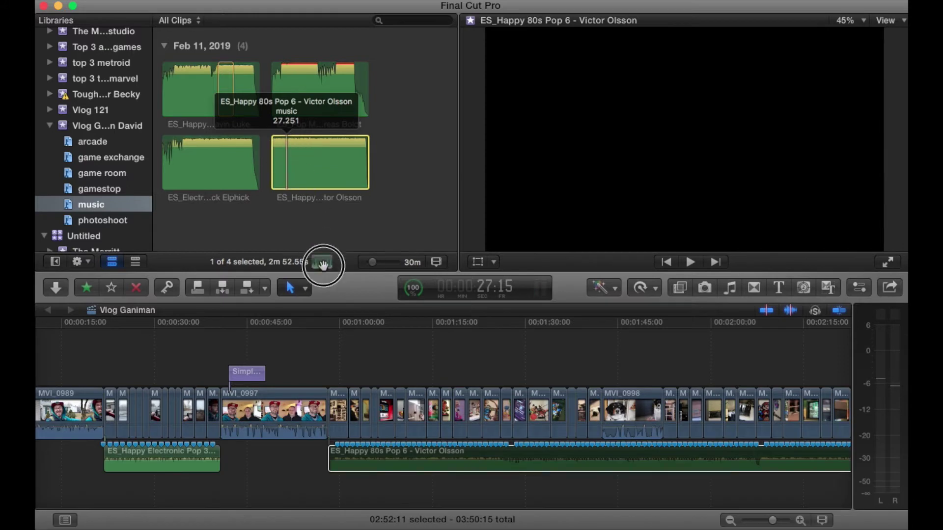
{"action": "left_click_drag", "start_coordinate": [343, 416], "coordinate": [333, 495]}
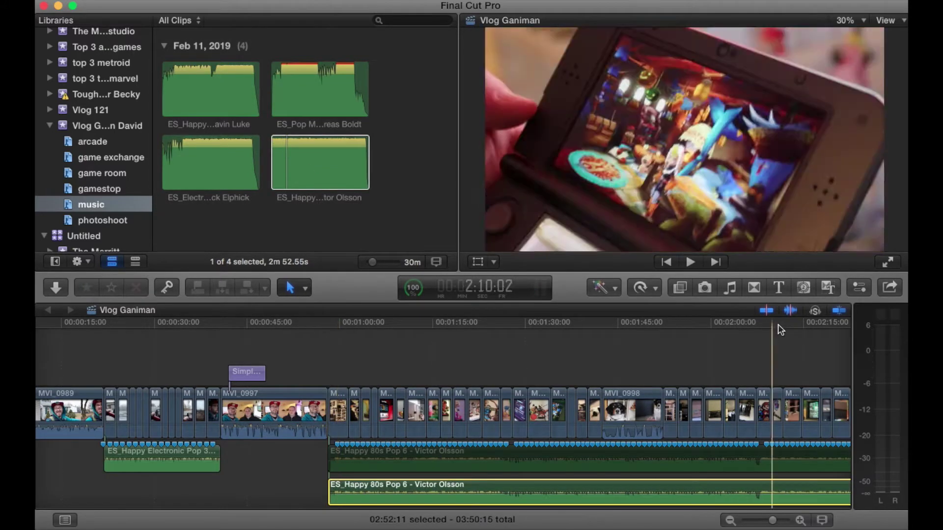
{"action": "left_click", "coordinate": [767, 312]}
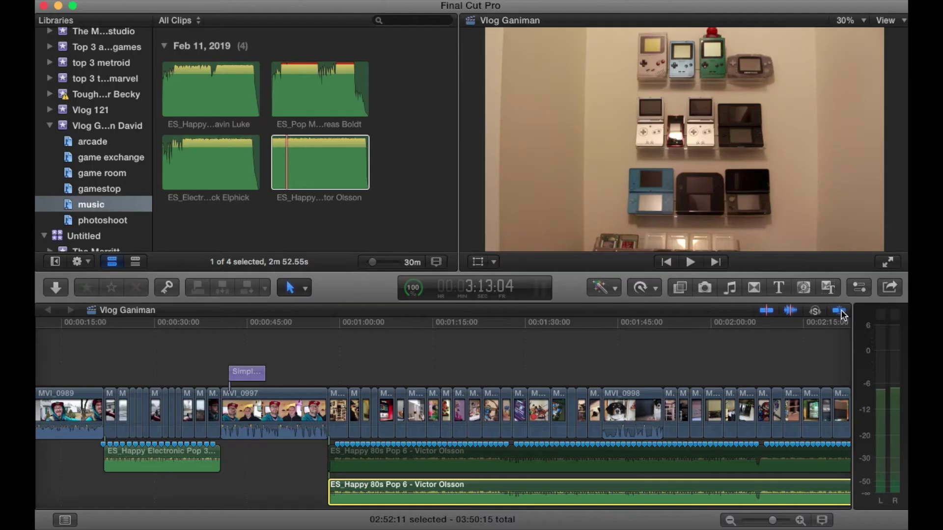
{"action": "mouse_move", "coordinate": [522, 493]}
{"action": "left_mouse_down"}
{"action": "mouse_move", "coordinate": [515, 487]}
{"action": "mouse_move", "coordinate": [527, 487]}
{"action": "mouse_move", "coordinate": [512, 488]}
{"action": "left_mouse_up"}
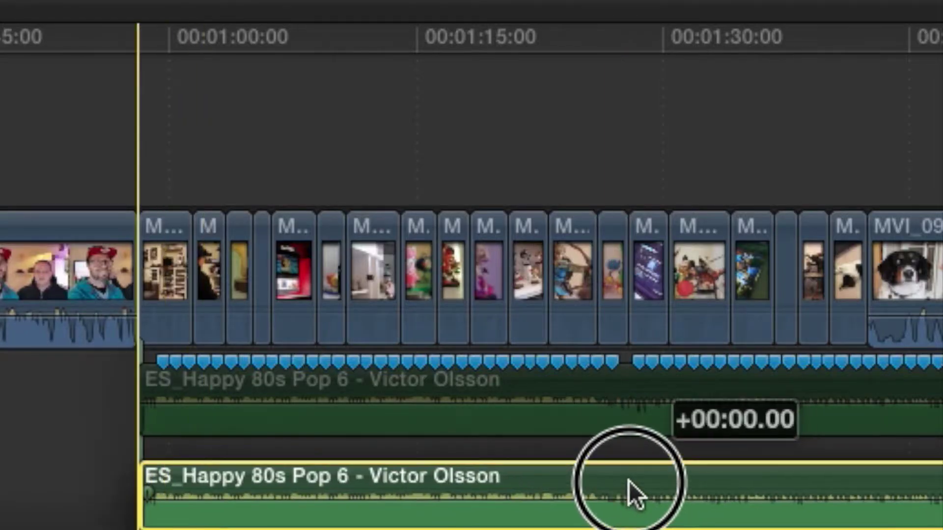
{"action": "left_click_drag", "start_coordinate": [628, 481], "coordinate": [629, 481]}
Play the lower copy of the song from near its beginning and add a marker on each beat.
{"action": "left_click", "coordinate": [414, 489]}
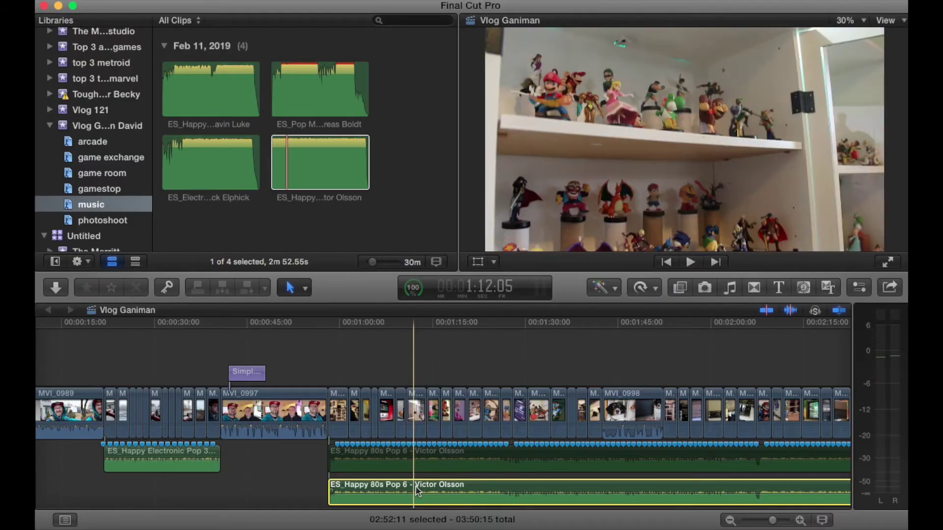
{"action": "scroll", "coordinate": [416, 488], "scroll_direction": "down", "scroll_amount": 2}
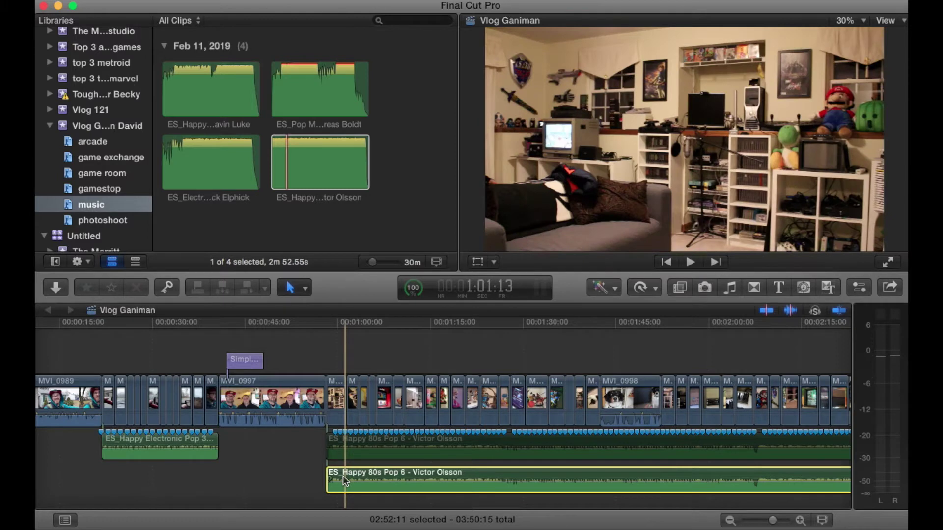
{"action": "key", "text": "m"}
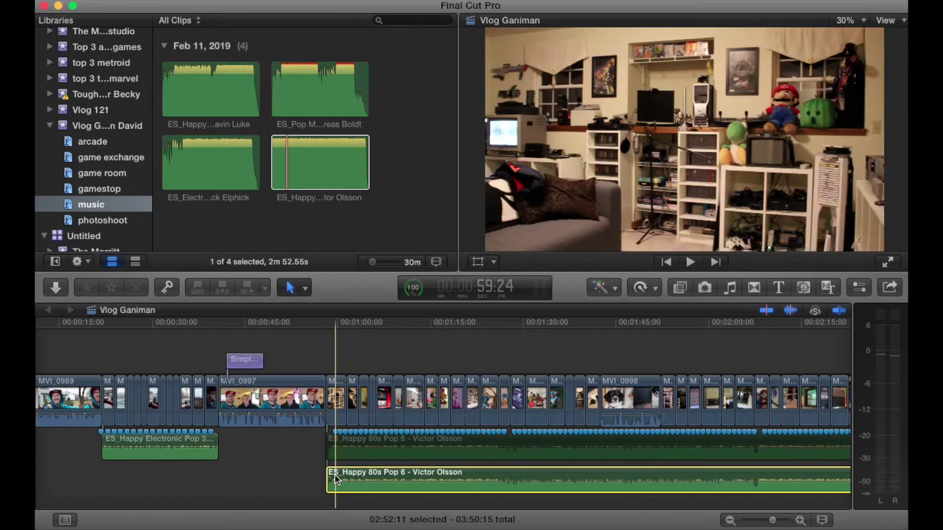
{"action": "key", "text": "space"}
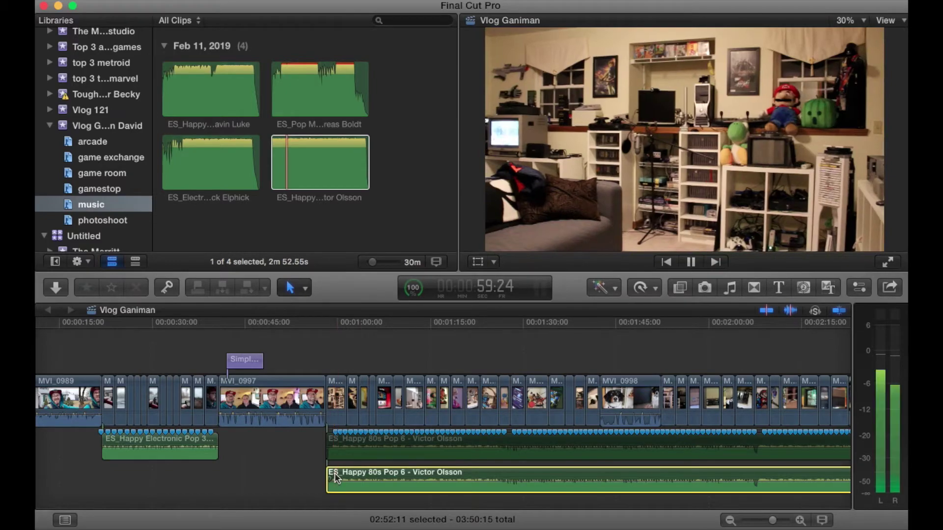
{"action": "key", "text": "m"}
{"action": "key", "text": "m"}
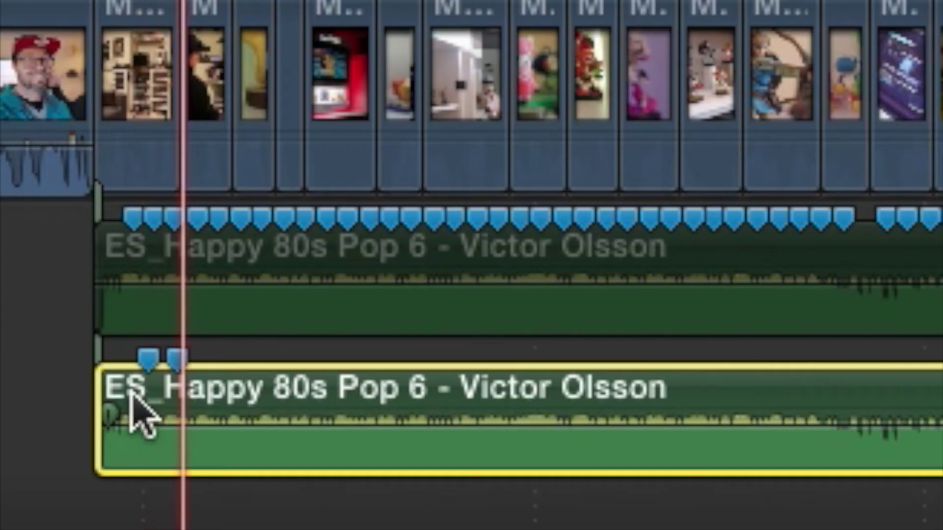
{"action": "key", "text": "m"}
{"action": "key", "text": "m"}
{"action": "key", "text": "m"}
{"action": "key", "text": "m"}
{"action": "key", "text": "m"}
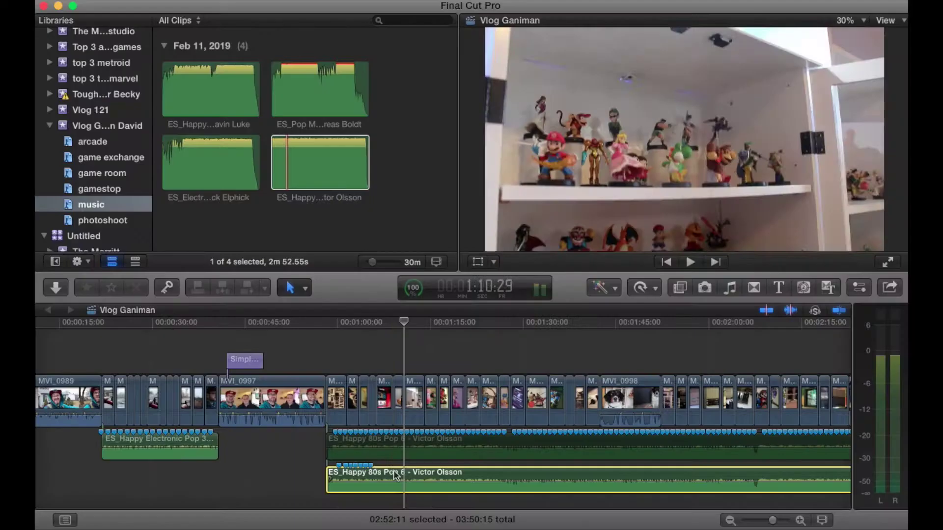
Reselect the lower song copy and mark a further run of beats during playback, around 1:10 to 1:15.
{"action": "left_click", "coordinate": [394, 452]}
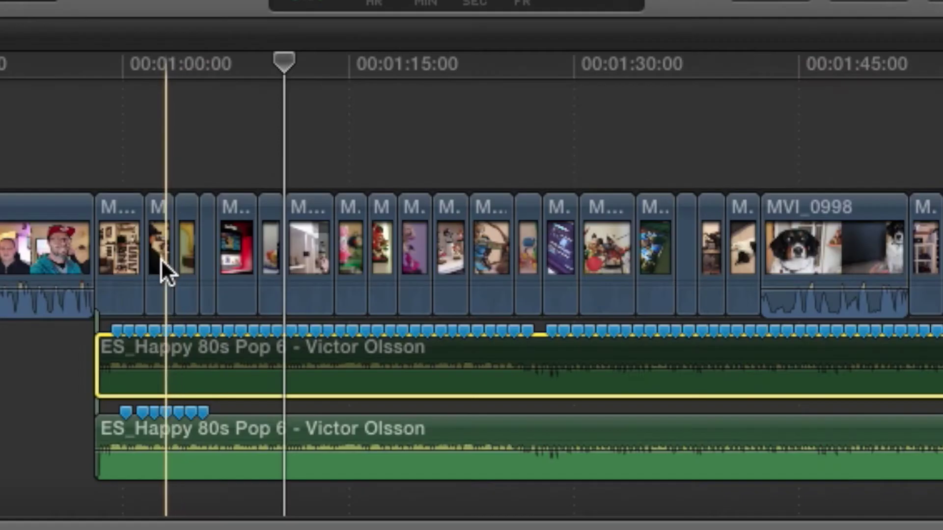
{"action": "left_click", "coordinate": [160, 259]}
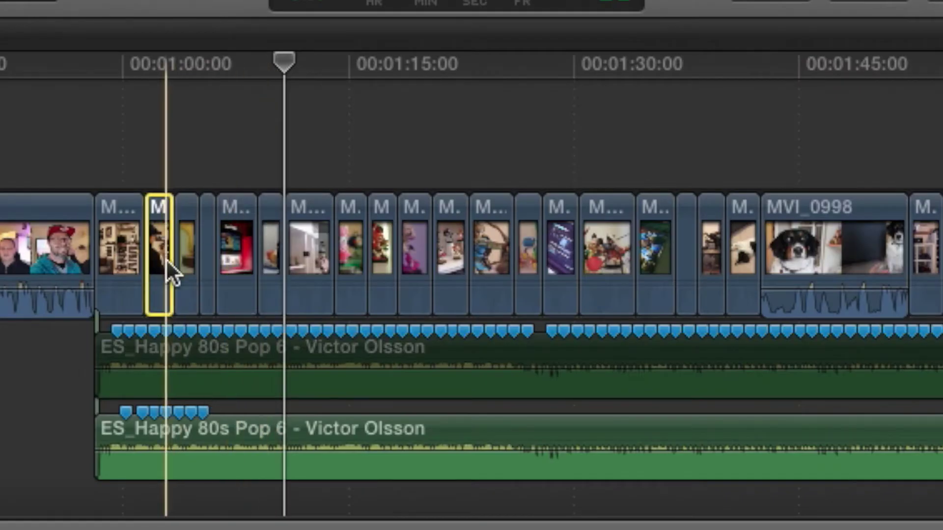
{"action": "left_click", "coordinate": [152, 432]}
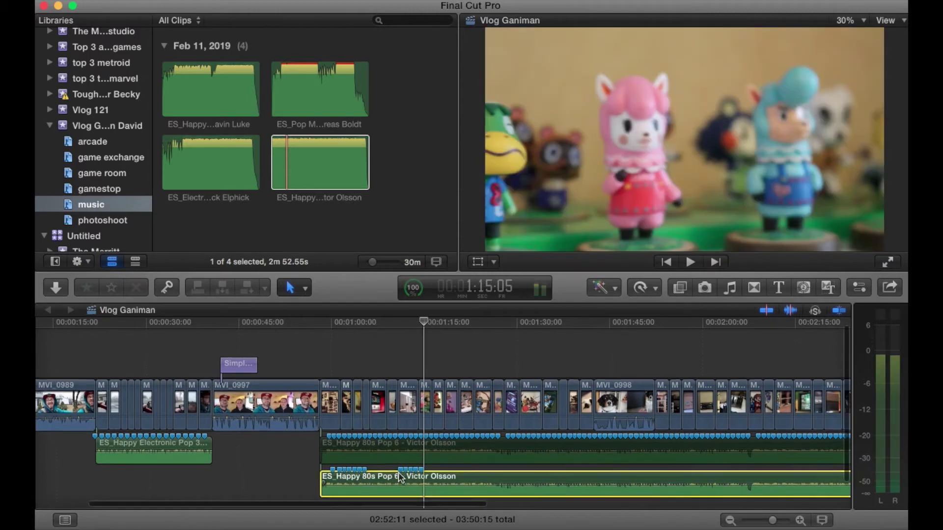
{"action": "scroll", "coordinate": [400, 478], "scroll_direction": "up", "scroll_amount": 1}
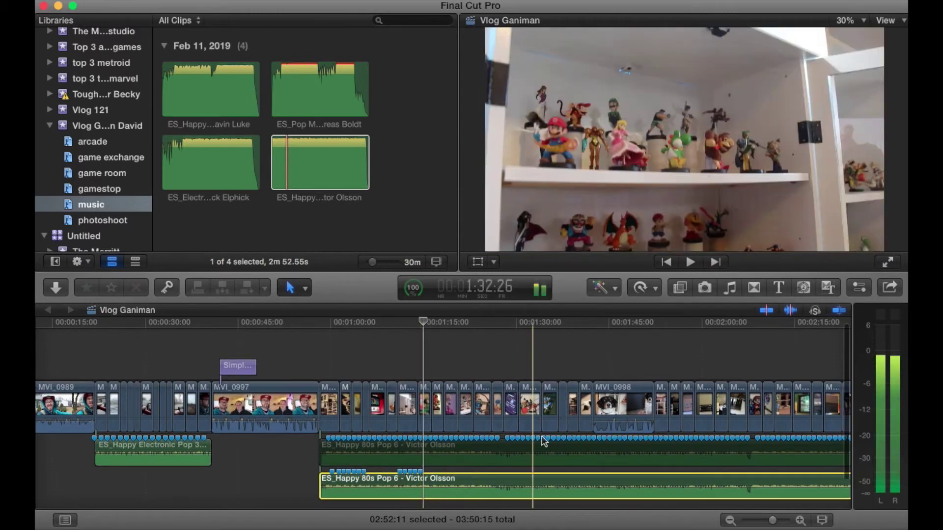
{"action": "key", "text": "space"}
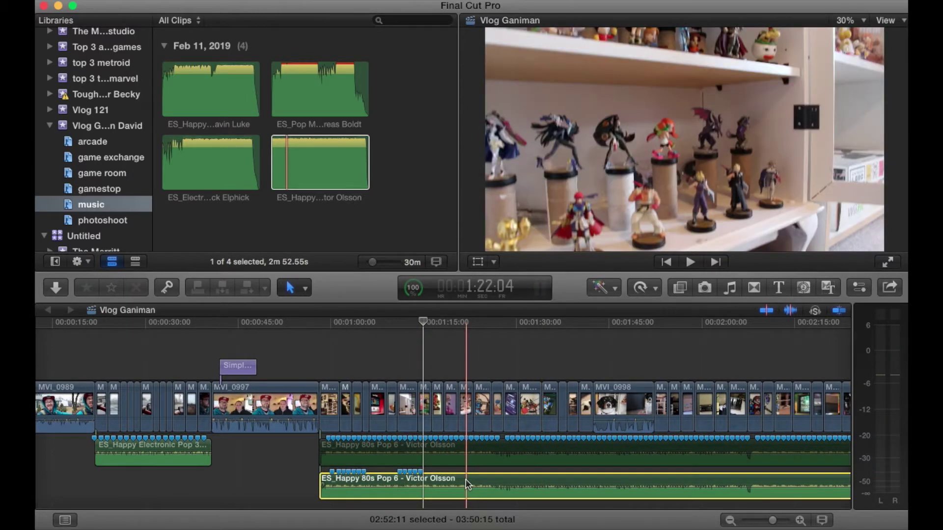
Delete the lower copy of the song and re-enable the original Happy 80s Pop 6 clip that carries the full set of markers.
{"action": "key", "text": "Delete"}
{"action": "key", "text": "space"}
{"action": "key", "text": "space"}
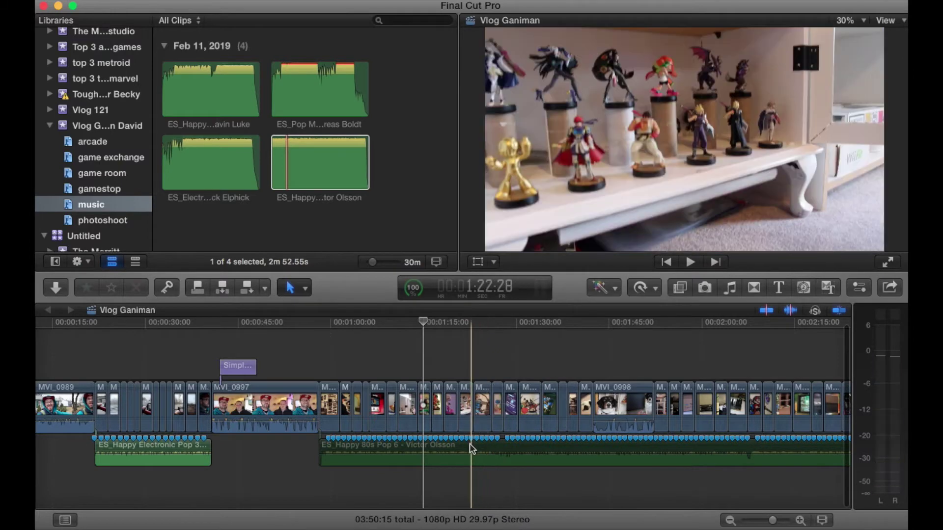
{"action": "key", "text": "super+v"}
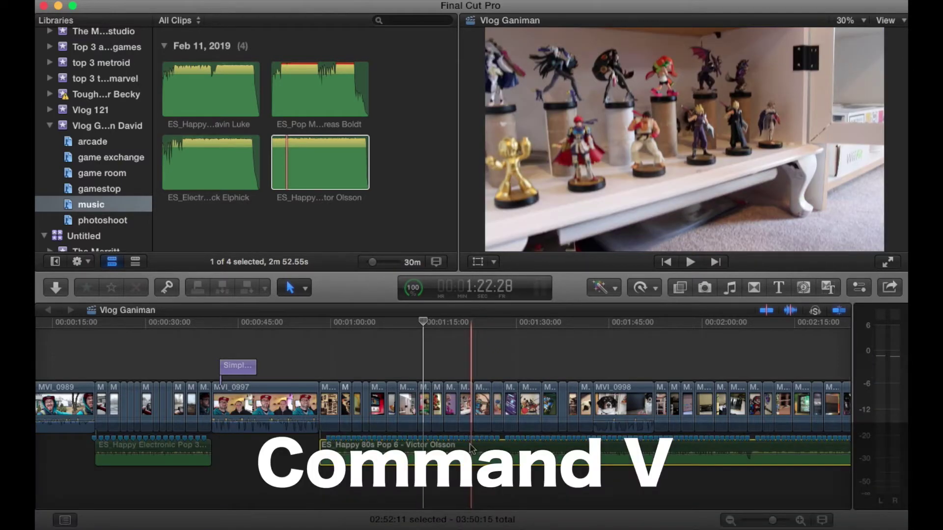
Move the Happy 80s Pop 6 clip about 12 frames earlier so it starts under the end of MVI_0997.
{"action": "left_click", "coordinate": [800, 521]}
{"action": "scroll", "coordinate": [581, 506], "scroll_direction": "left", "scroll_amount": 10}
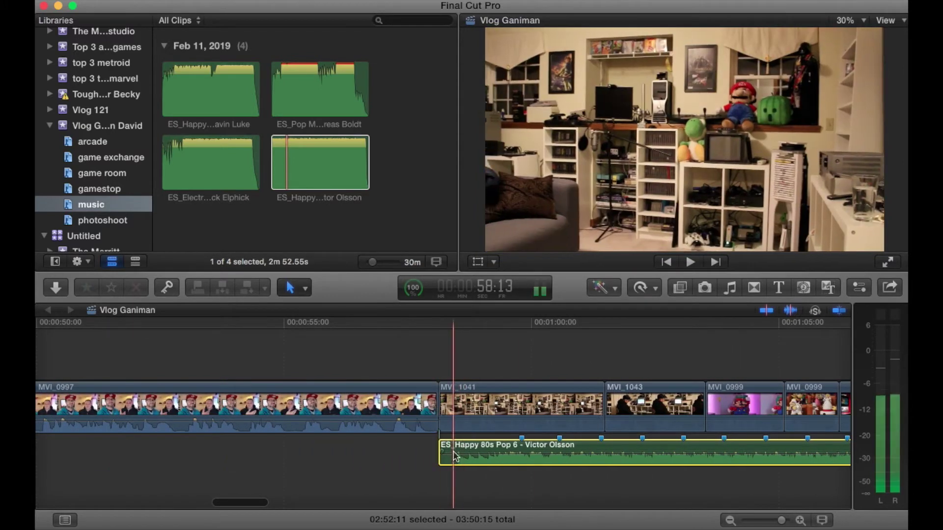
{"action": "mouse_move", "coordinate": [454, 453]}
{"action": "left_mouse_down"}
{"action": "mouse_move", "coordinate": [448, 448]}
{"action": "mouse_move", "coordinate": [460, 449]}
{"action": "left_mouse_up"}
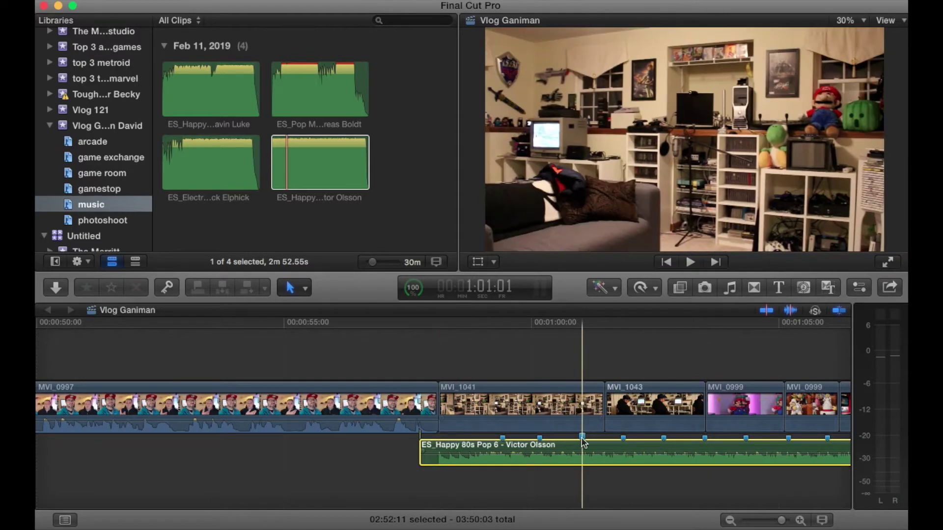
Trim the ends of MVI_1041 and MVI_1043 back to the nearest beat markers on the music clip.
{"action": "left_click", "coordinate": [604, 400]}
{"action": "left_click_drag", "start_coordinate": [476, 272], "coordinate": [458, 276]}
{"action": "left_click_drag", "start_coordinate": [713, 272], "coordinate": [673, 279]}
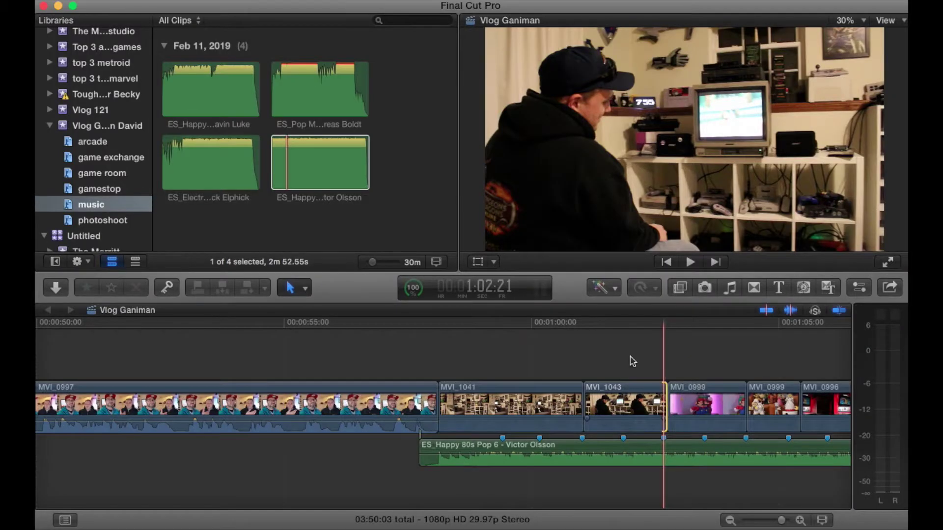
Play back the edit around MVI_1043 and the following MVI_0999 clips, including in full screen, to check the cuts against the beat.
{"action": "key", "text": "space"}
{"action": "scroll", "coordinate": [632, 368], "scroll_direction": "right", "scroll_amount": 5}
{"action": "left_click", "coordinate": [614, 375]}
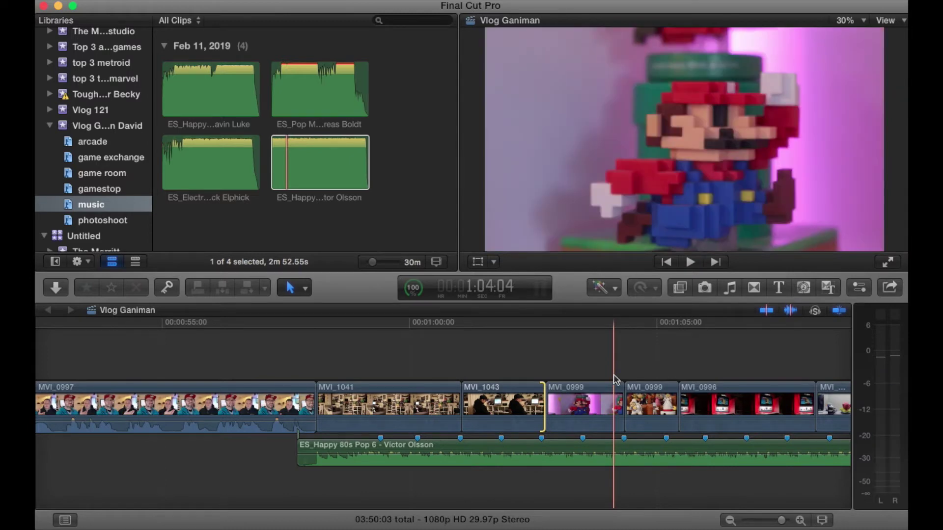
{"action": "left_click", "coordinate": [493, 362]}
{"action": "key", "text": "space"}
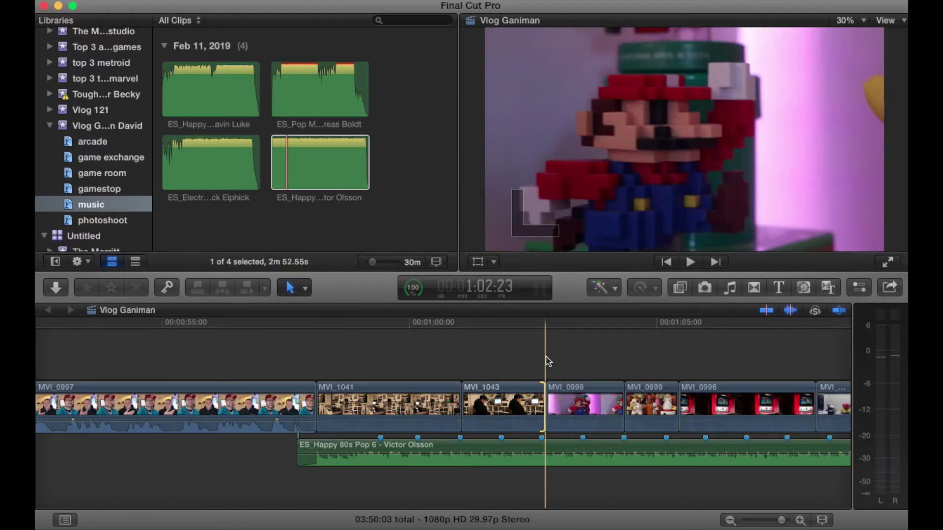
{"action": "key", "text": "space"}
{"action": "left_click", "coordinate": [541, 361]}
{"action": "left_click", "coordinate": [887, 261]}
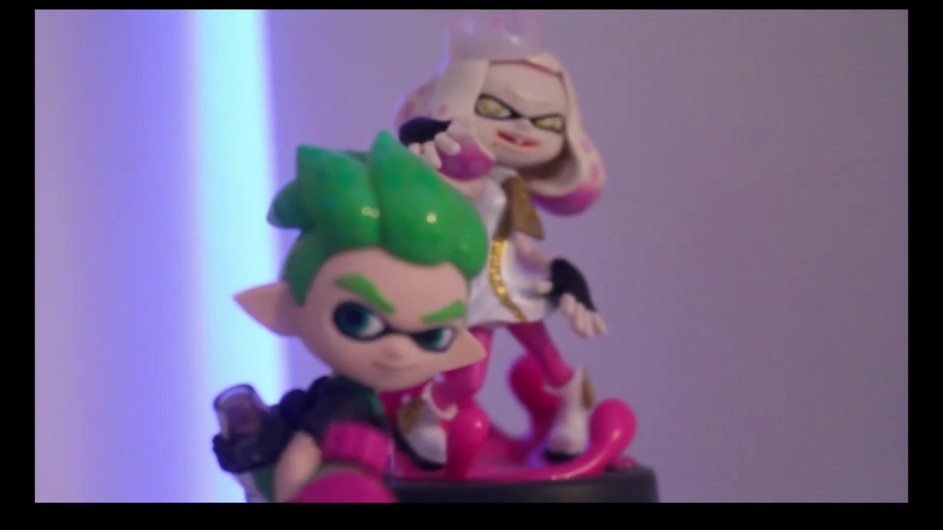
{"action": "key", "text": "Escape"}
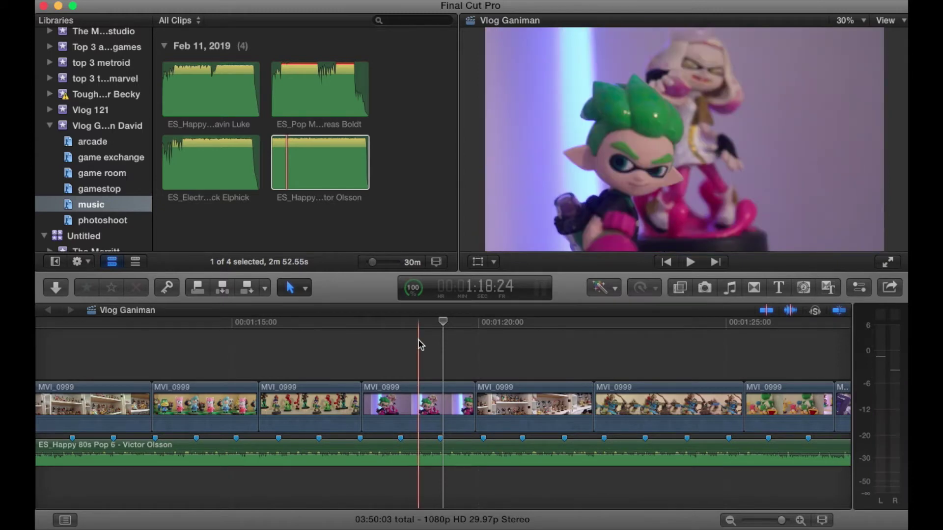
Trim the end of the short MVI_0999 clip before MVI_0996 by 8 frames and the two following MVI_0996 clips to their beat markers.
{"action": "scroll", "coordinate": [421, 344], "scroll_direction": "left", "scroll_amount": 10}
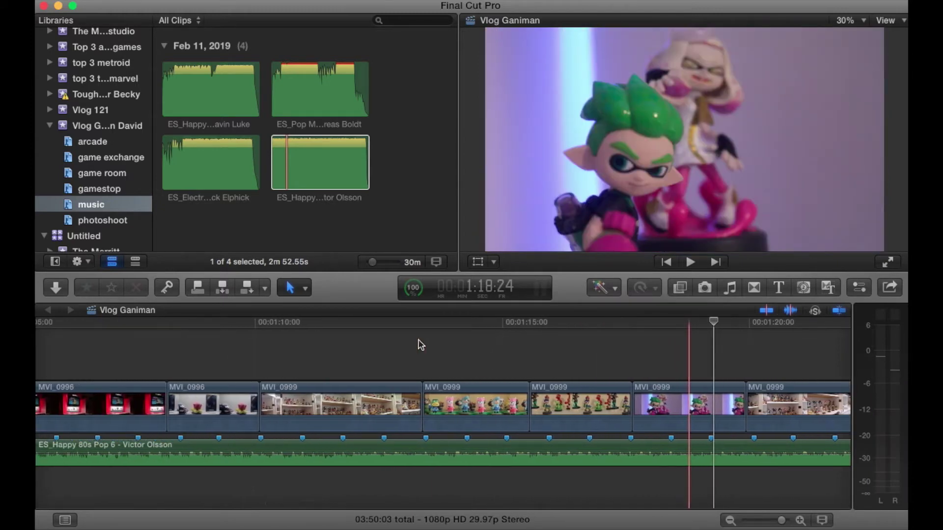
{"action": "scroll", "coordinate": [420, 343], "scroll_direction": "left", "scroll_amount": 15}
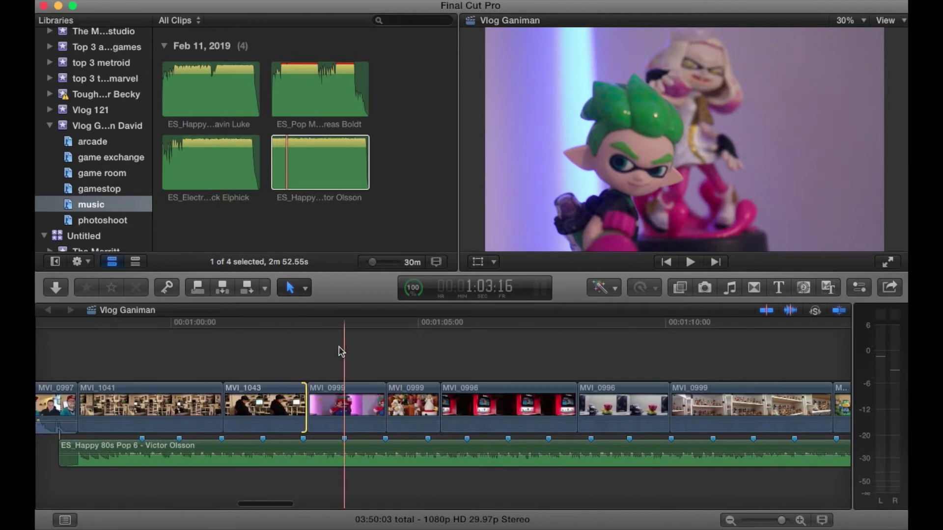
{"action": "left_click_drag", "start_coordinate": [434, 407], "coordinate": [434, 406]}
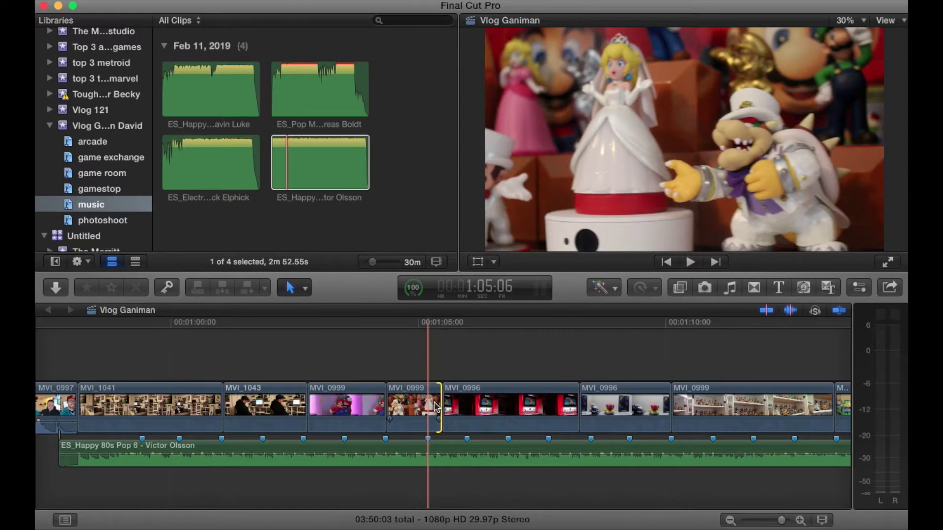
{"action": "left_click_drag", "start_coordinate": [439, 405], "coordinate": [426, 411]}
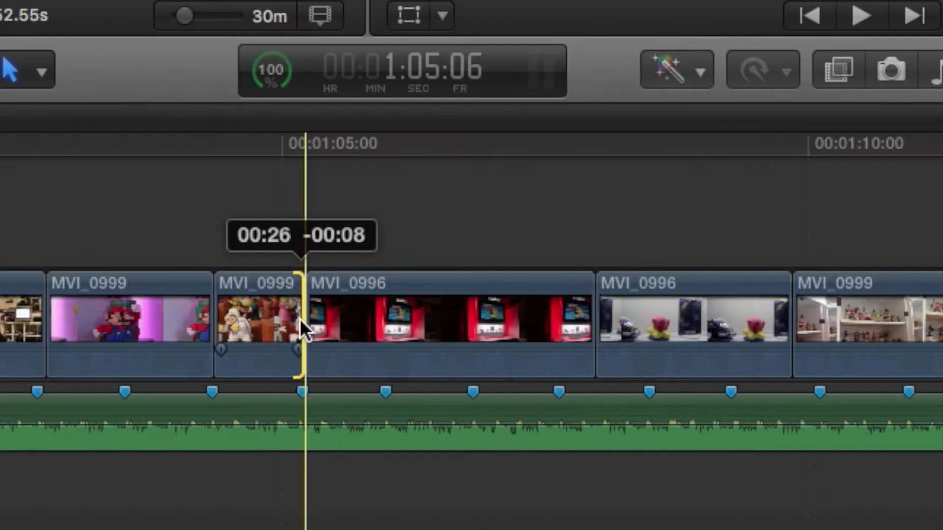
{"action": "left_click_drag", "start_coordinate": [543, 316], "coordinate": [475, 332]}
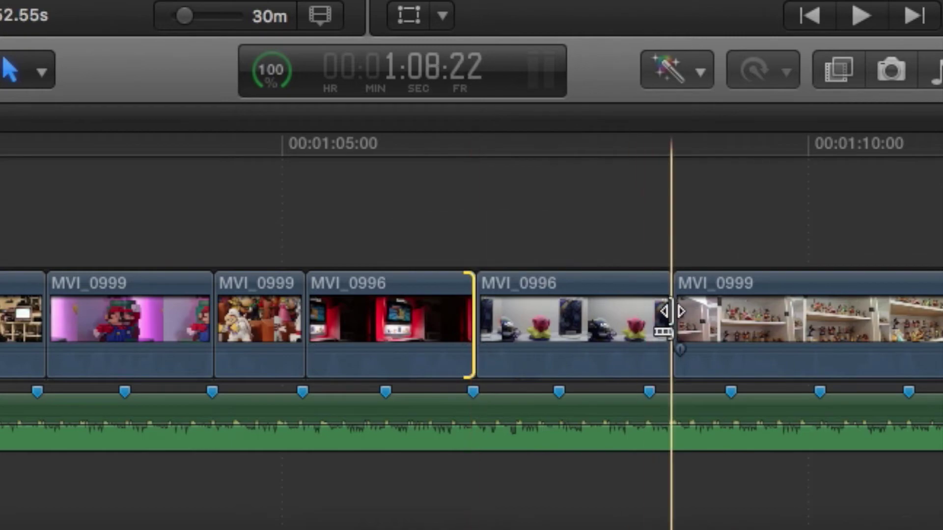
{"action": "left_click_drag", "start_coordinate": [669, 312], "coordinate": [644, 314]}
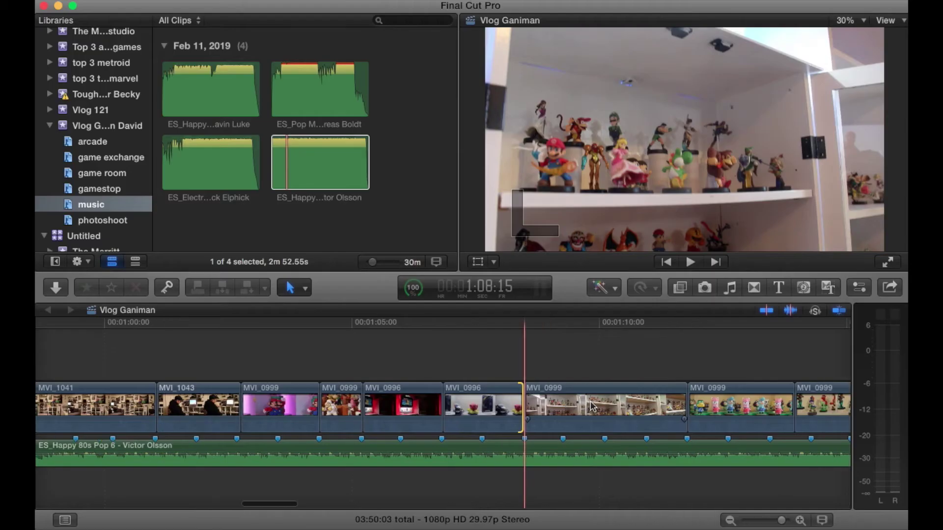
Cut the shelf shot MVI_0999 into short pieces on the beat markers and trim the next two MVI_0999 figurine clips to the beat.
{"action": "scroll", "coordinate": [593, 406], "scroll_direction": "right", "scroll_amount": 5}
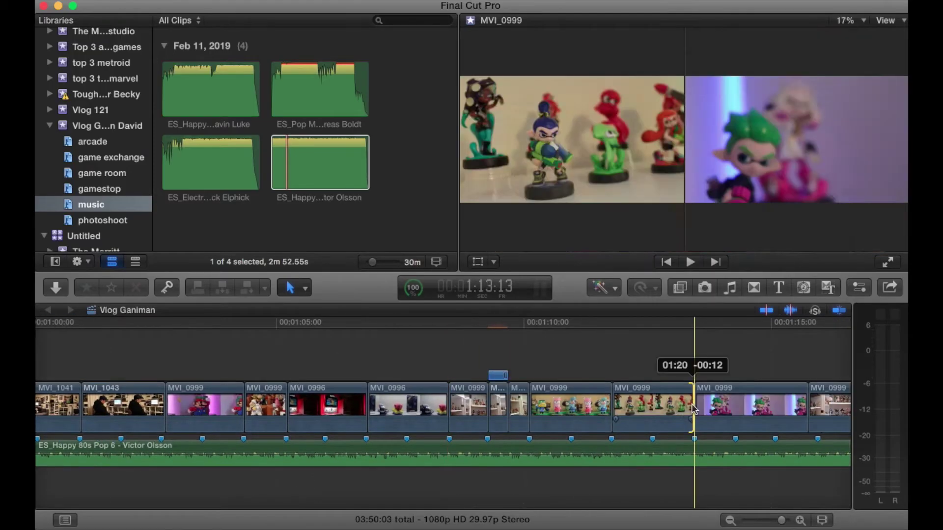
{"action": "scroll", "coordinate": [689, 408], "scroll_direction": "right", "scroll_amount": 4}
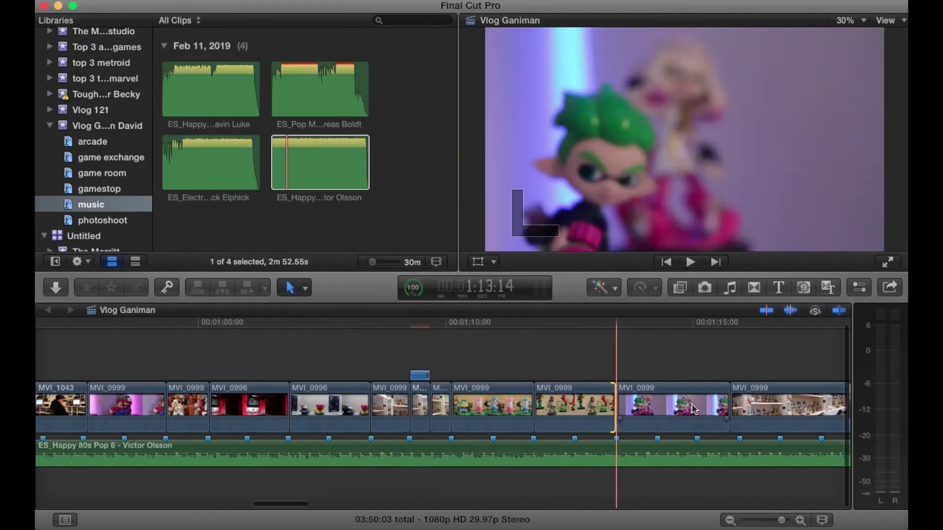
Trim the green-haired figurine MVI_0999 clip, the following shelf clip and the archer clip to the beat markers, lengthening the shelf clip by 3 frames.
{"action": "left_click_drag", "start_coordinate": [683, 408], "coordinate": [652, 412]}
{"action": "scroll", "coordinate": [652, 412], "scroll_direction": "right", "scroll_amount": 2}
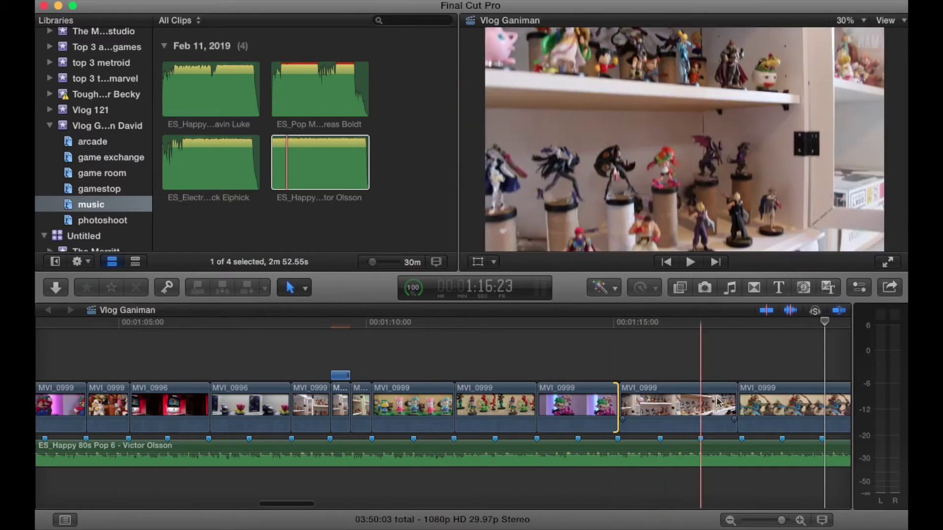
{"action": "left_click", "coordinate": [731, 403]}
{"action": "left_click_drag", "start_coordinate": [731, 400], "coordinate": [735, 400]}
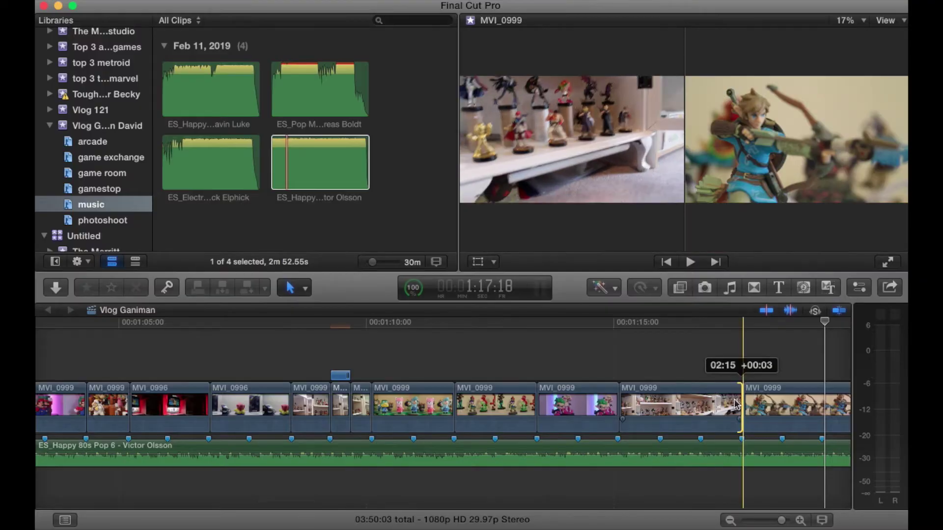
{"action": "scroll", "coordinate": [734, 400], "scroll_direction": "right", "scroll_amount": 6}
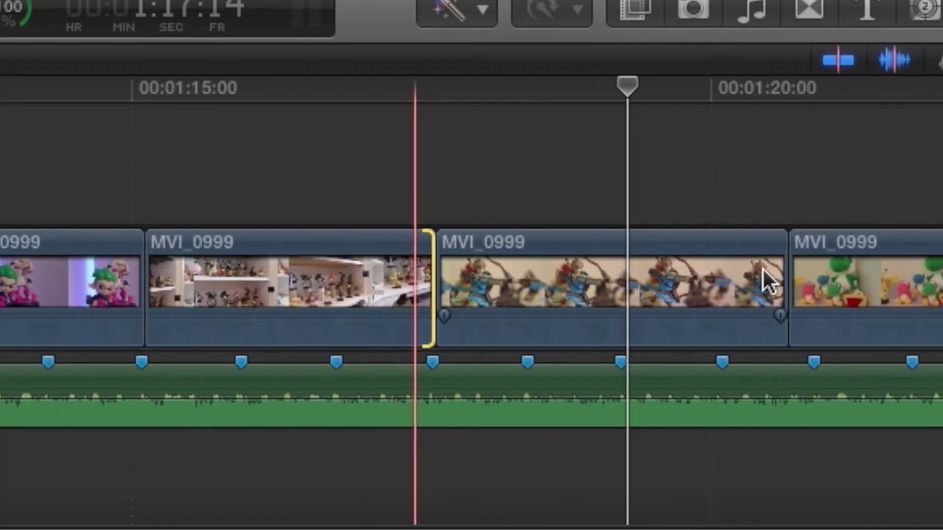
{"action": "left_click_drag", "start_coordinate": [782, 283], "coordinate": [718, 288]}
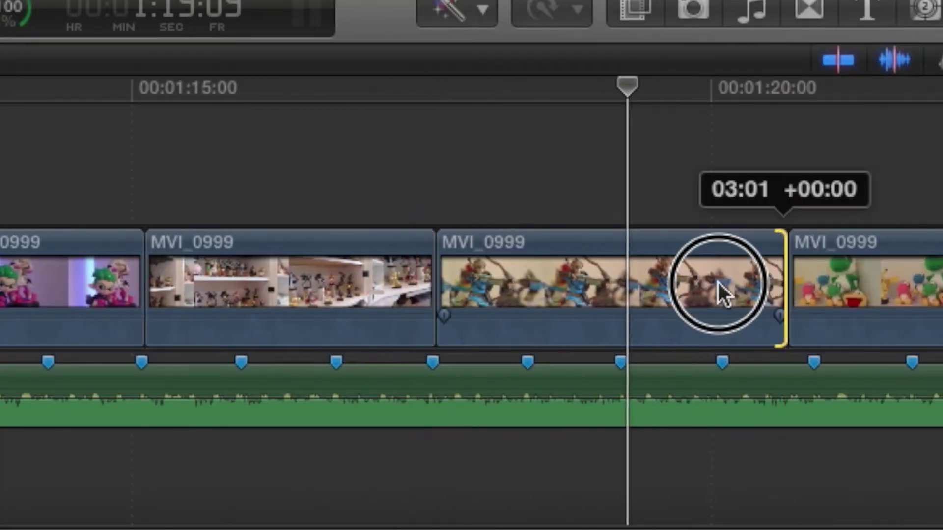
Play back the montage from the end of MVI_1043 in full screen to check the cuts against the beat.
{"action": "scroll", "coordinate": [735, 424], "scroll_direction": "left", "scroll_amount": 8}
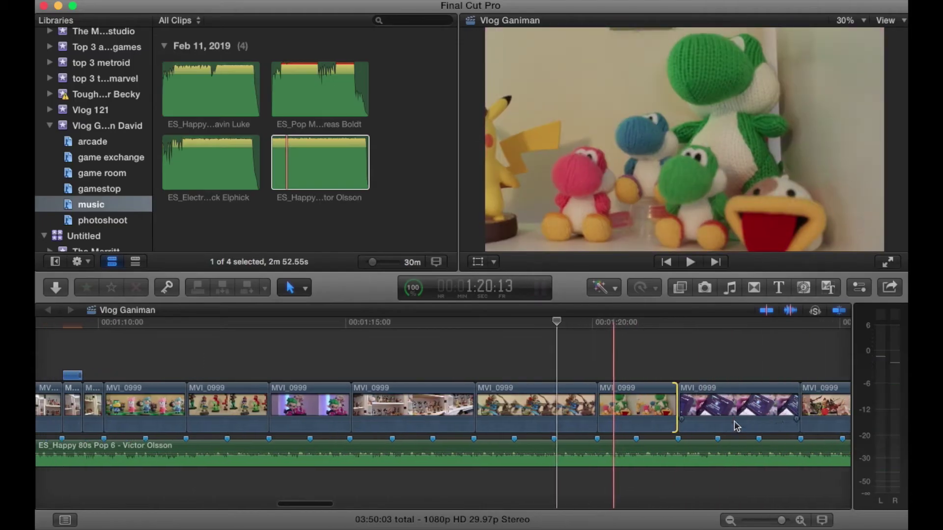
{"action": "scroll", "coordinate": [735, 423], "scroll_direction": "left", "scroll_amount": 6}
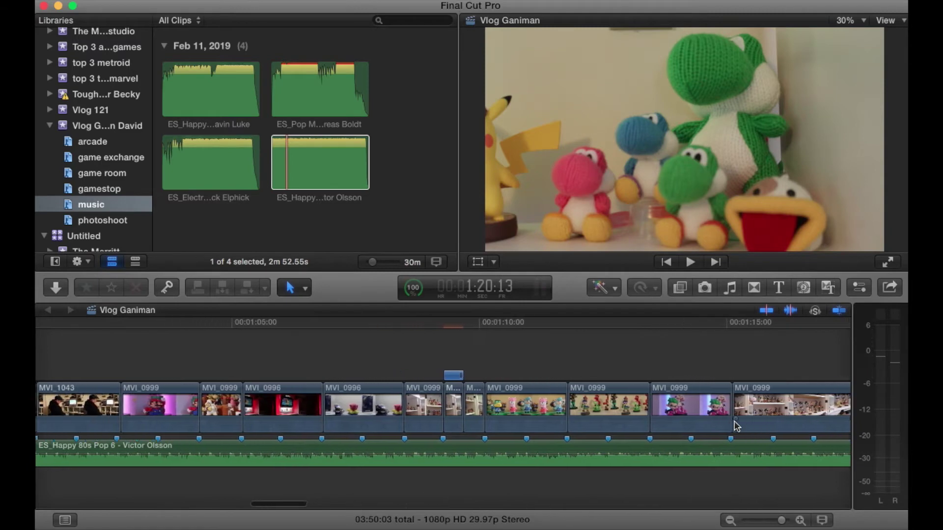
{"action": "scroll", "coordinate": [532, 355], "scroll_direction": "left", "scroll_amount": 15}
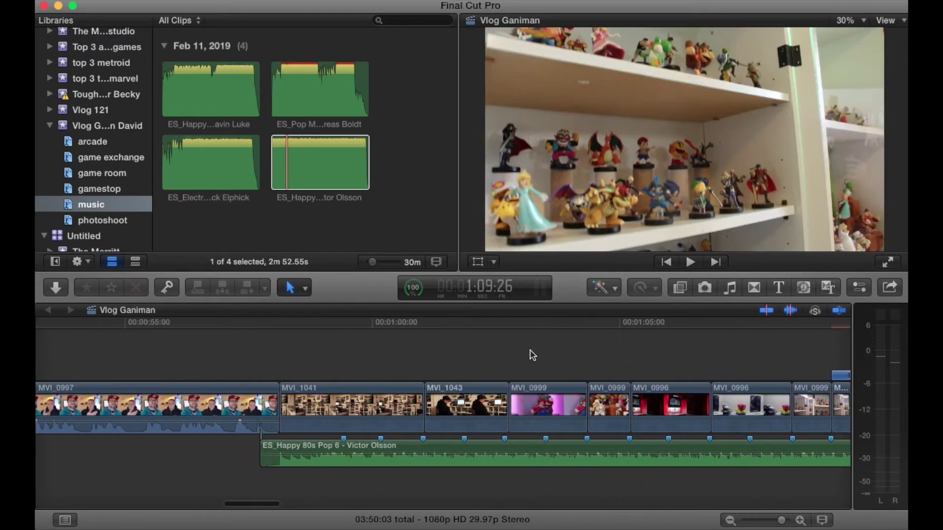
{"action": "key", "text": "j"}
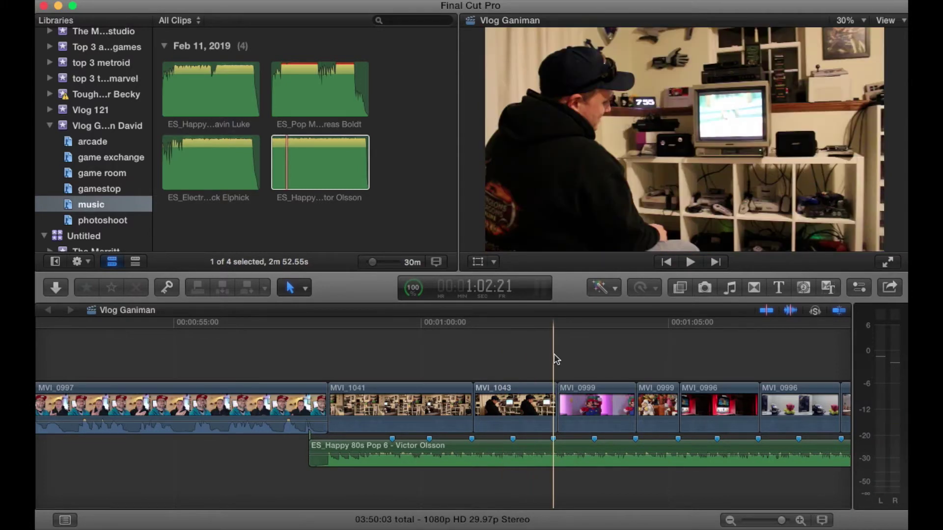
{"action": "key", "text": "space"}
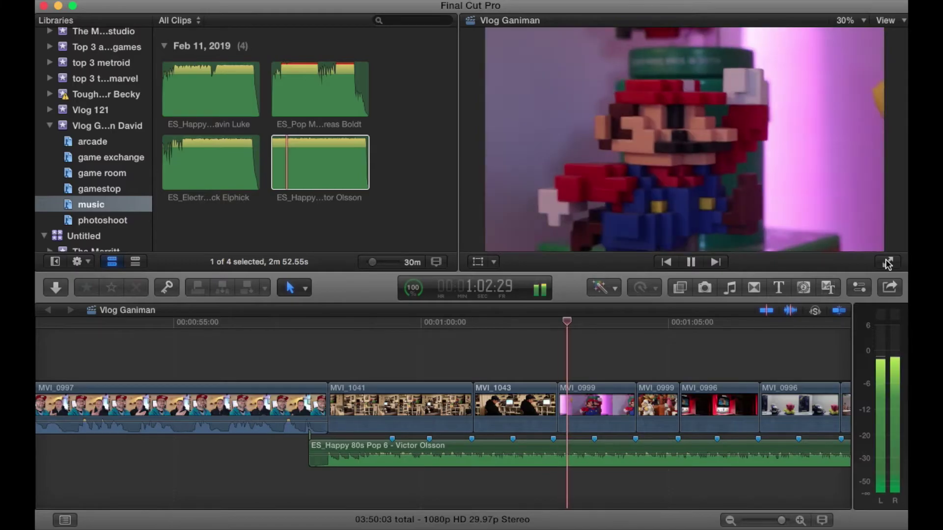
{"action": "left_click", "coordinate": [887, 263]}
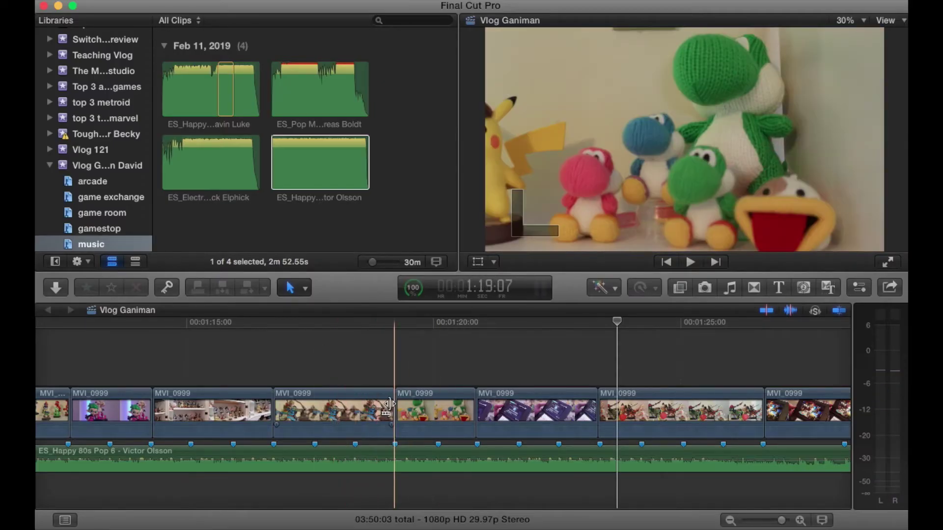
Shorten the archer MVI_0999 clip to the previous beat marker and trim the handheld console clip by 25 frames to its marker.
{"action": "left_click_drag", "start_coordinate": [371, 403], "coordinate": [355, 400]}
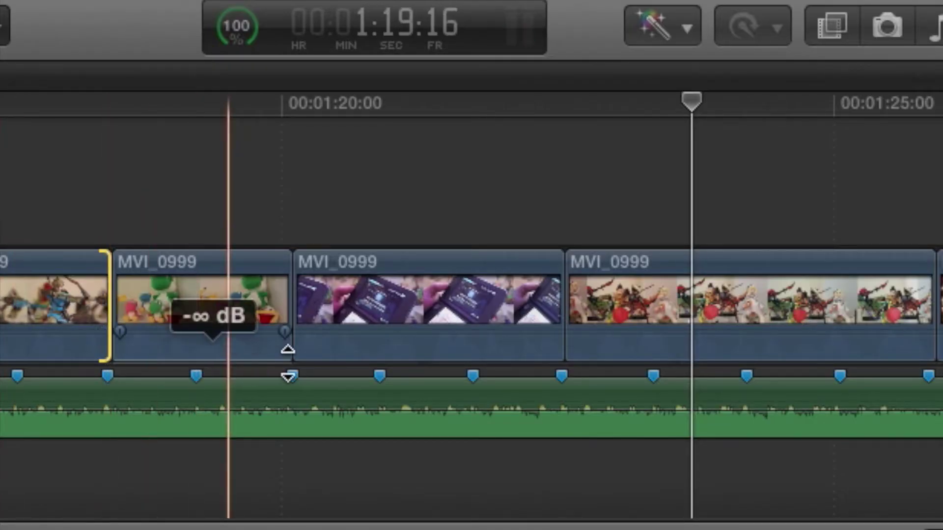
{"action": "left_click_drag", "start_coordinate": [560, 300], "coordinate": [476, 299]}
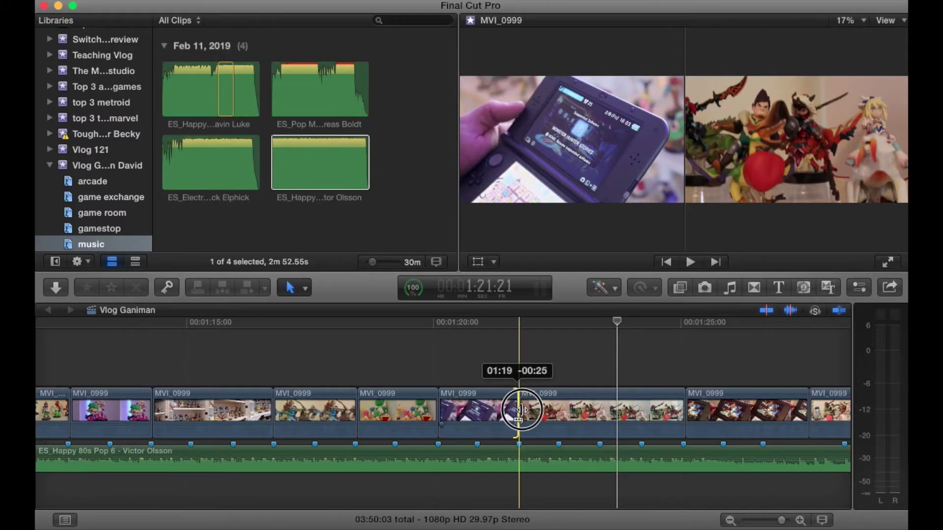
{"action": "left_click_drag", "start_coordinate": [521, 414], "coordinate": [519, 414]}
Play back from the shelf MVI_0999 clip through the handheld console clip to check the new cuts against the music.
{"action": "scroll", "coordinate": [398, 361], "scroll_direction": "left", "scroll_amount": 5}
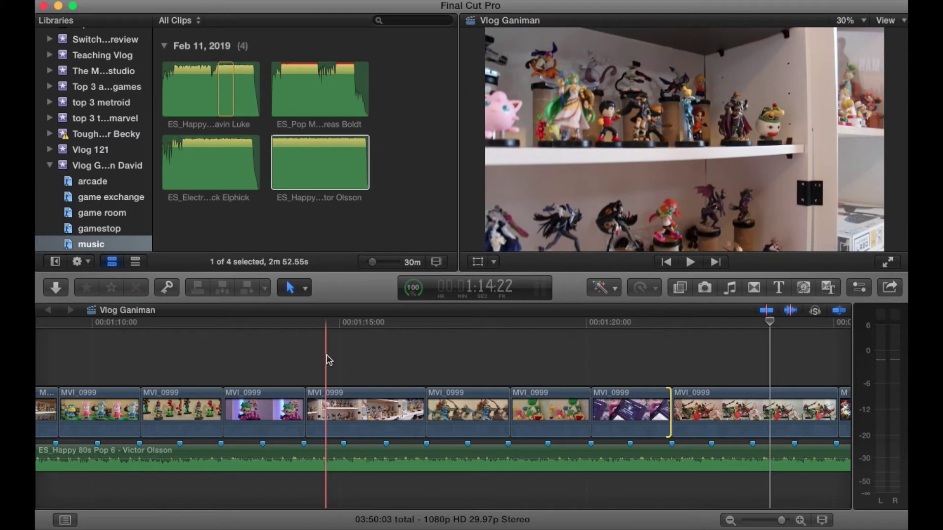
{"action": "key", "text": "space"}
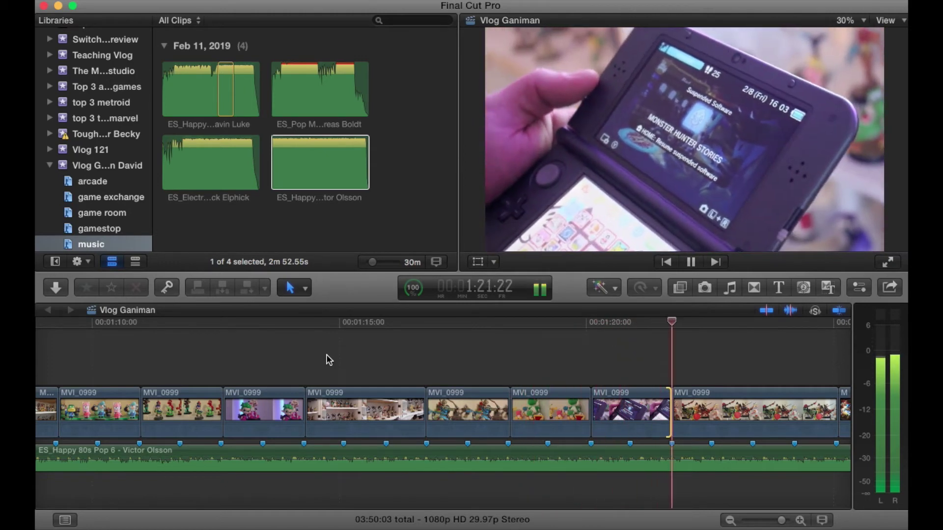
{"action": "key", "text": "space"}
Go to the MVI_1002 clips and play back from about 2:05 to examine the pause in the song.
{"action": "scroll", "coordinate": [329, 360], "scroll_direction": "right", "scroll_amount": 3}
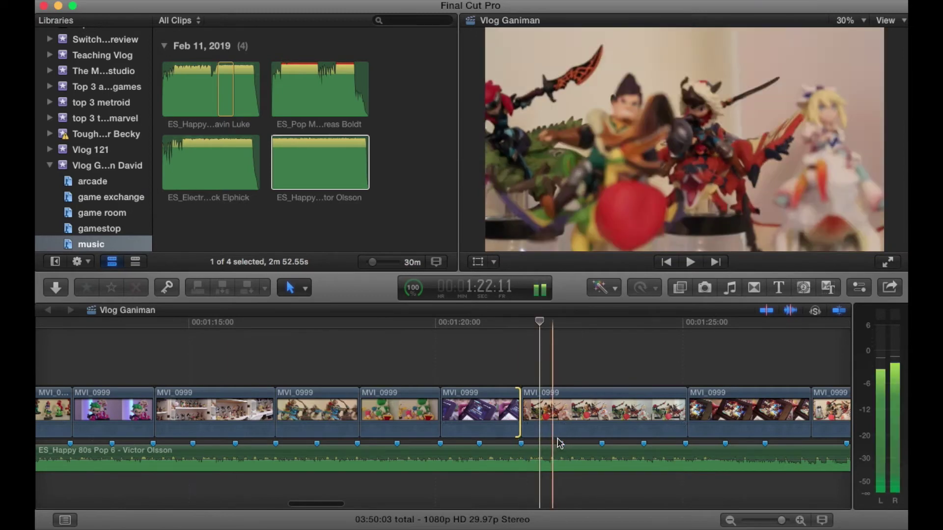
{"action": "scroll", "coordinate": [596, 440], "scroll_direction": "right", "scroll_amount": 10}
{"action": "scroll", "coordinate": [597, 442], "scroll_direction": "right", "scroll_amount": 10}
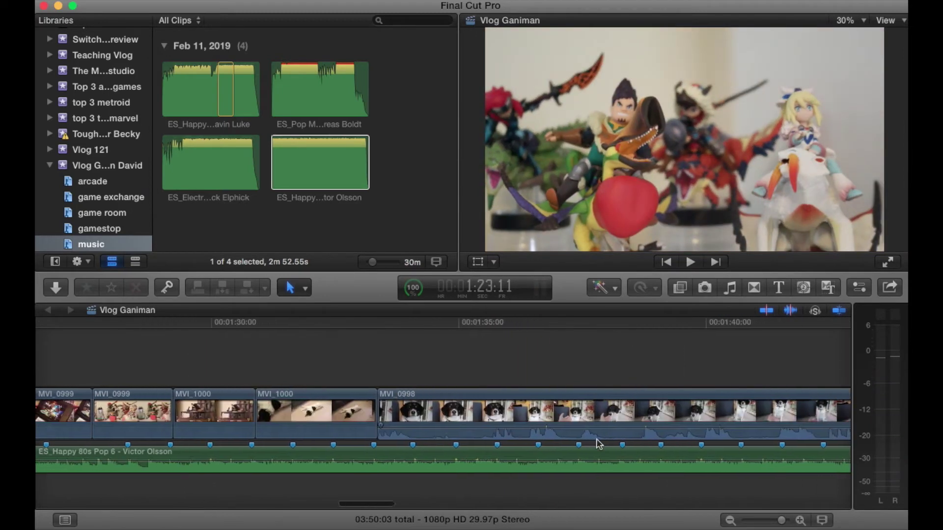
{"action": "scroll", "coordinate": [599, 444], "scroll_direction": "right", "scroll_amount": 1}
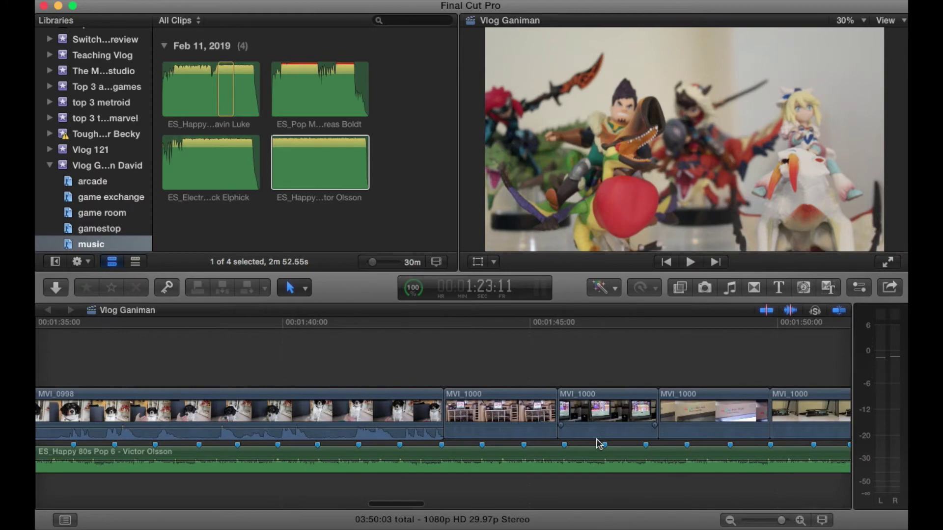
{"action": "scroll", "coordinate": [596, 438], "scroll_direction": "right", "scroll_amount": 15}
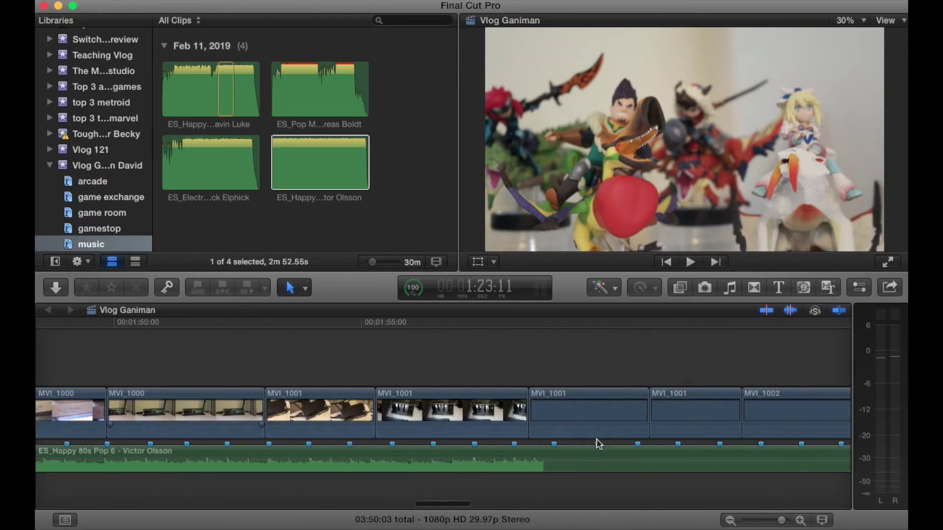
{"action": "scroll", "coordinate": [599, 445], "scroll_direction": "right", "scroll_amount": 8}
{"action": "left_click_drag", "start_coordinate": [630, 460], "coordinate": [630, 460]}
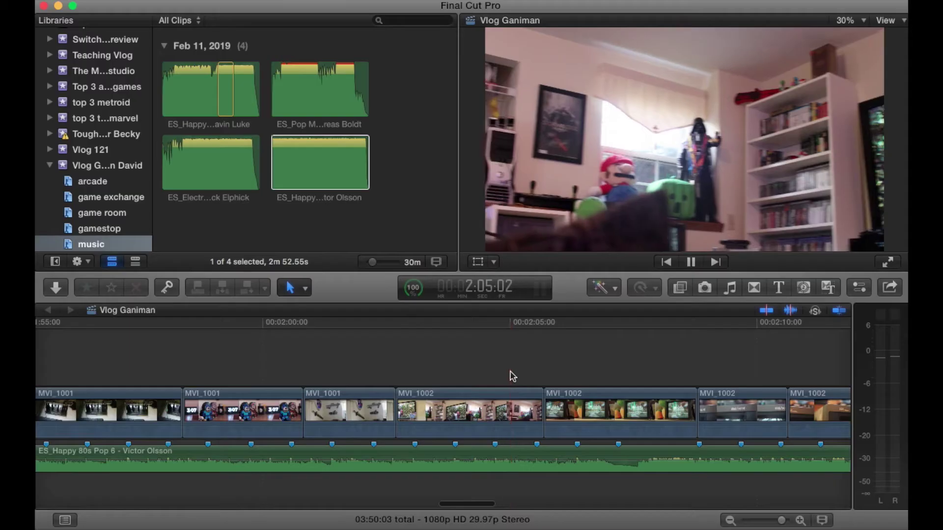
{"action": "key", "text": "space"}
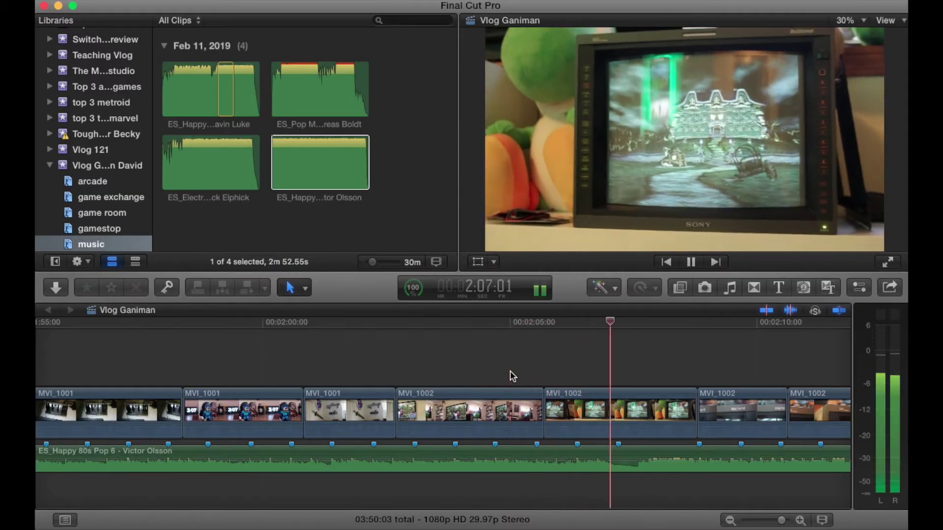
{"action": "key", "text": "space"}
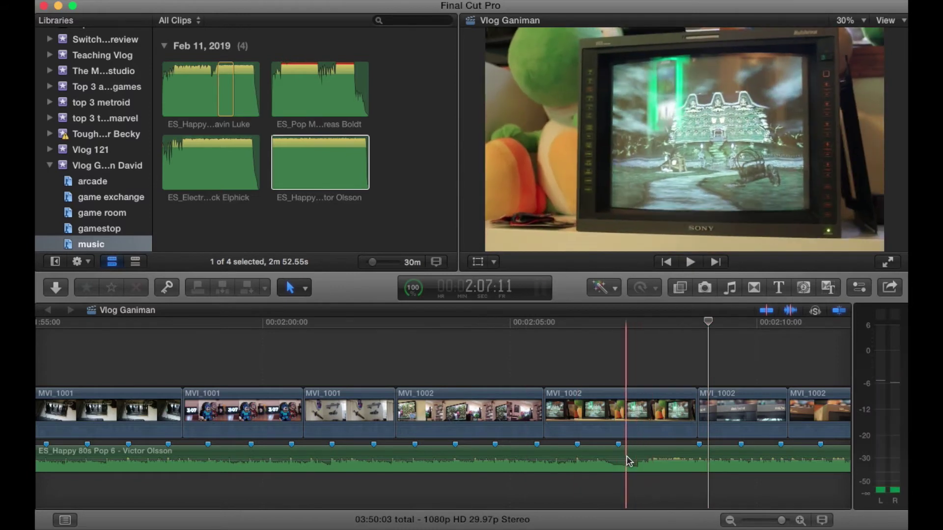
Trim the ends of the room pan MVI_1002 and the following TV screen MVI_1002 to fit the beats before the music pause.
{"action": "left_click", "coordinate": [539, 409]}
{"action": "left_click_drag", "start_coordinate": [538, 409], "coordinate": [510, 417]}
{"action": "left_click_drag", "start_coordinate": [647, 405], "coordinate": [601, 409]}
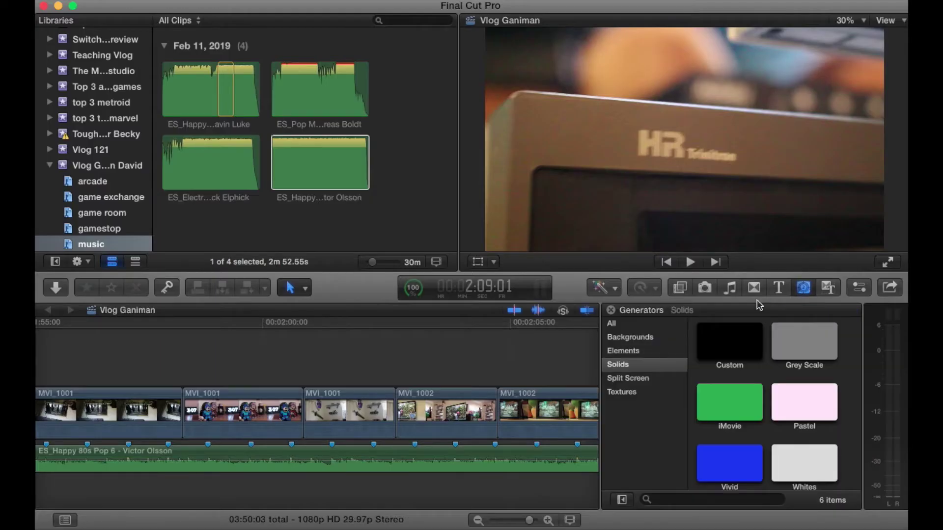
Insert a black Custom solid after the TV screen clip, cut it at about 16 frames and delete the remainder.
{"action": "scroll", "coordinate": [544, 346], "scroll_direction": "right", "scroll_amount": 5}
{"action": "left_click_drag", "start_coordinate": [729, 341], "coordinate": [422, 412]}
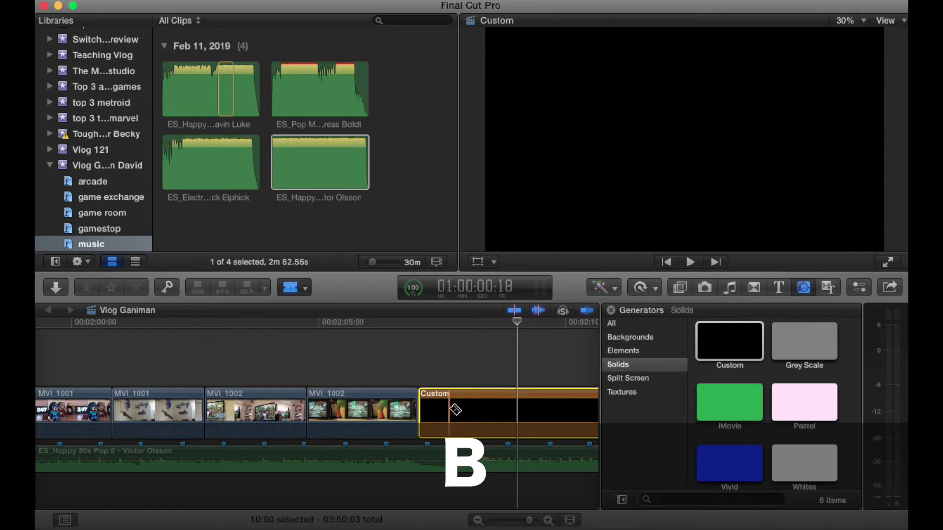
{"action": "left_click", "coordinate": [447, 404]}
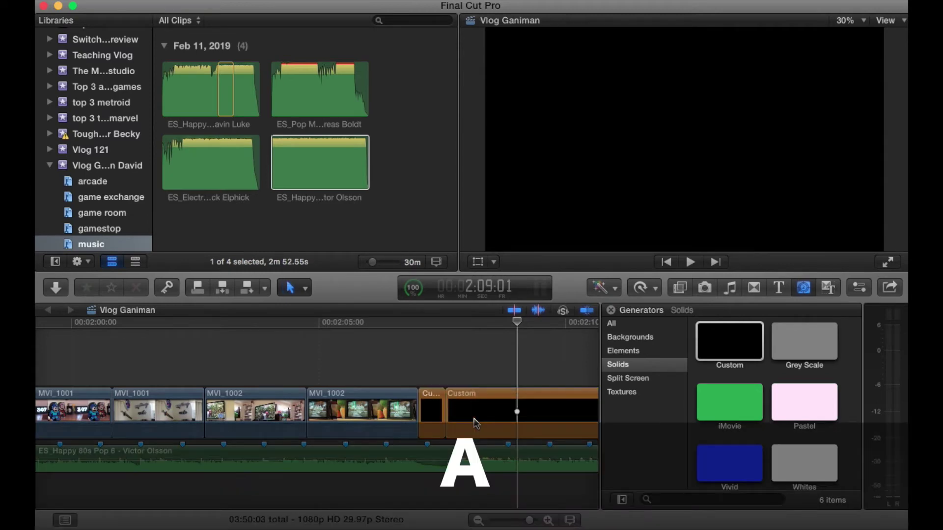
{"action": "left_click", "coordinate": [473, 419]}
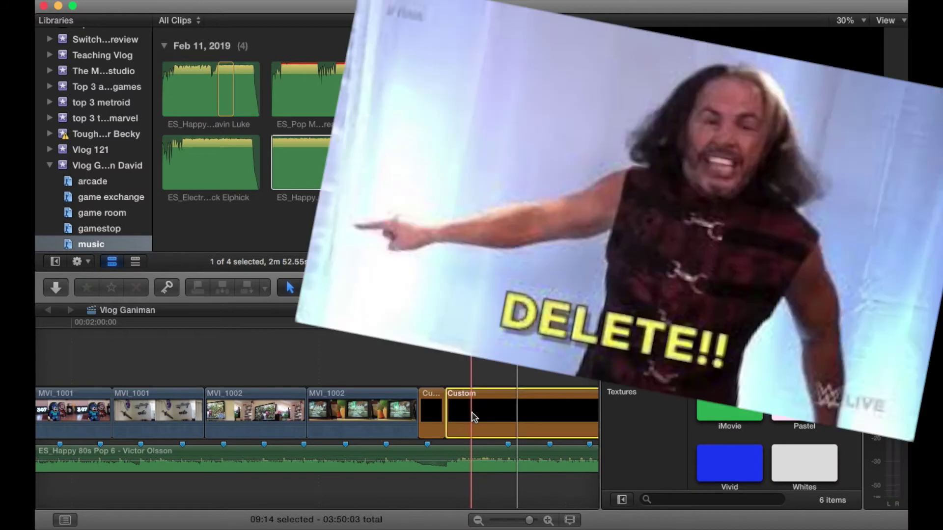
{"action": "key", "text": "Delete"}
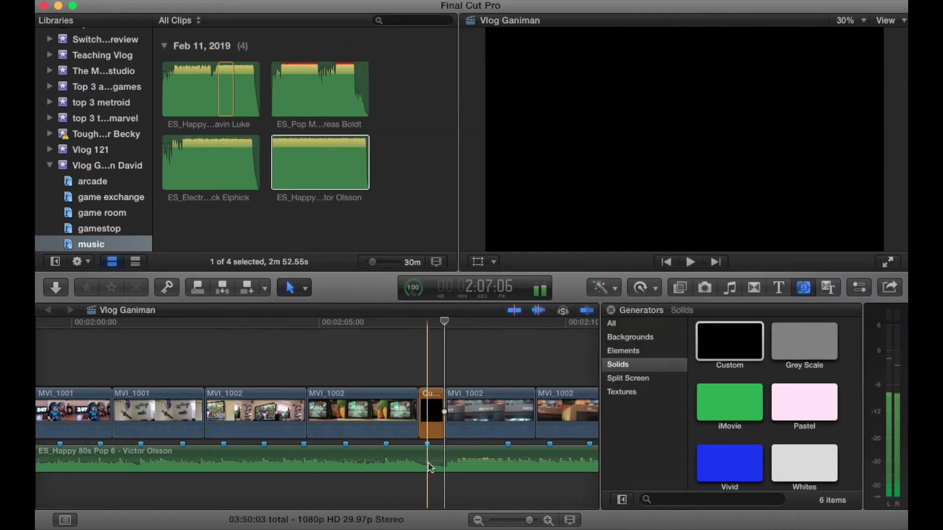
Play back the section from the TV screen clip across the black solid to check it against the music pause.
{"action": "scroll", "coordinate": [364, 448], "scroll_direction": "left", "scroll_amount": 2}
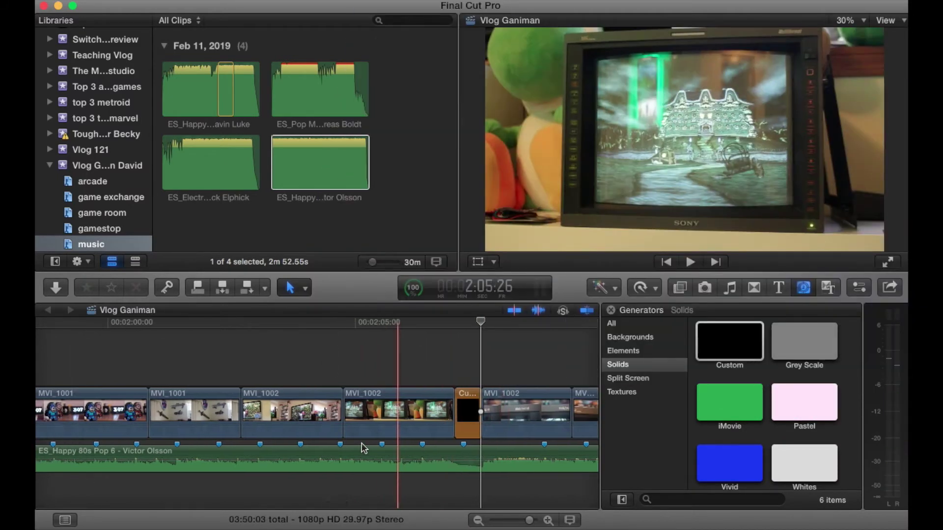
{"action": "scroll", "coordinate": [364, 448], "scroll_direction": "left", "scroll_amount": 1}
{"action": "left_click", "coordinate": [304, 423]}
{"action": "key", "text": "space"}
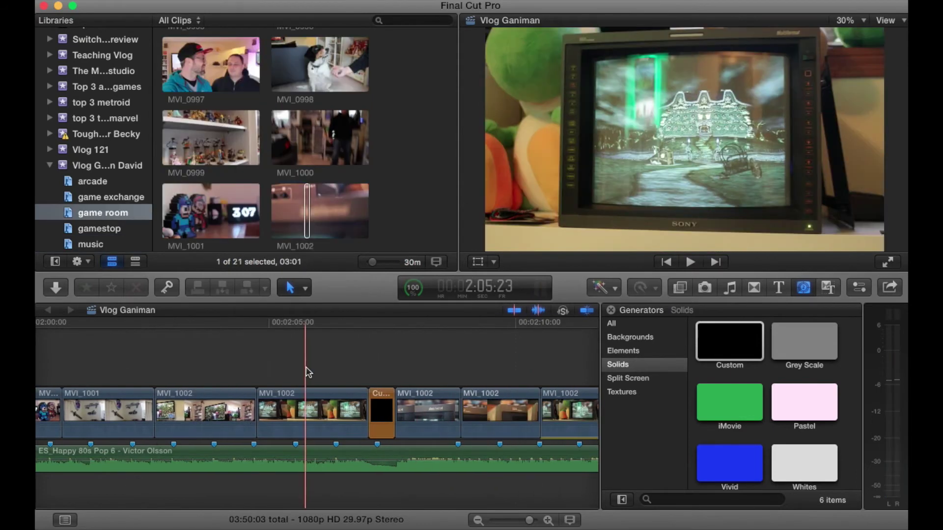
Move the two monitor close-up MVI_1002 clips and the black Custom solid ahead of the TV screen clip, trimming the first close-up to its beat marker.
{"action": "left_click", "coordinate": [377, 411]}
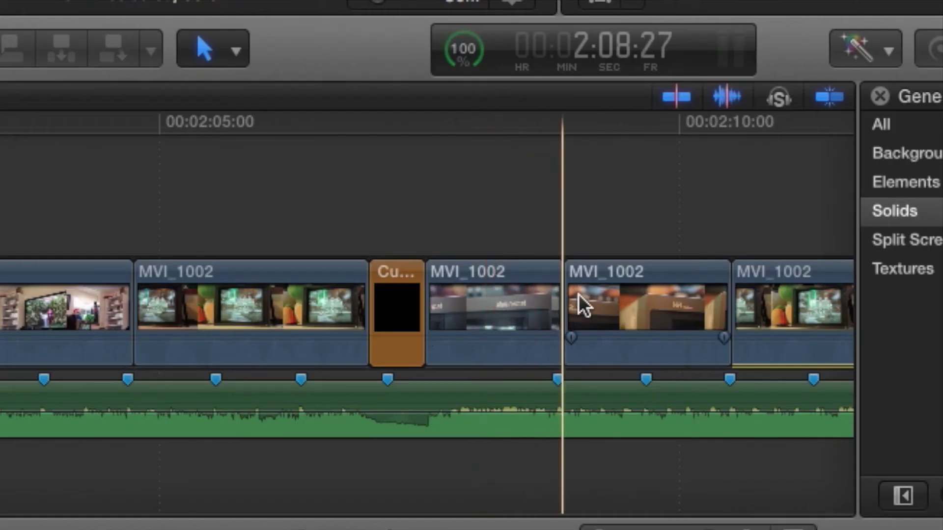
{"action": "left_click_drag", "start_coordinate": [502, 297], "coordinate": [356, 325]}
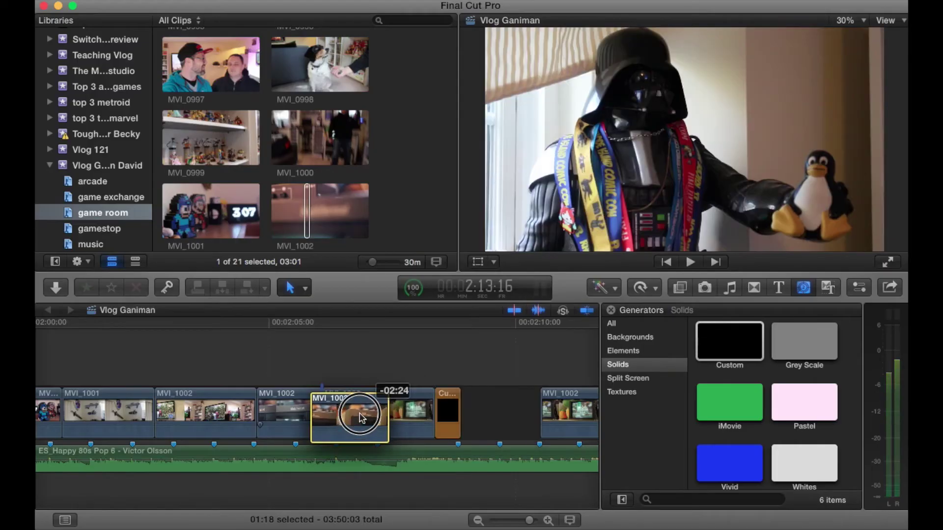
{"action": "left_click_drag", "start_coordinate": [361, 417], "coordinate": [362, 418]}
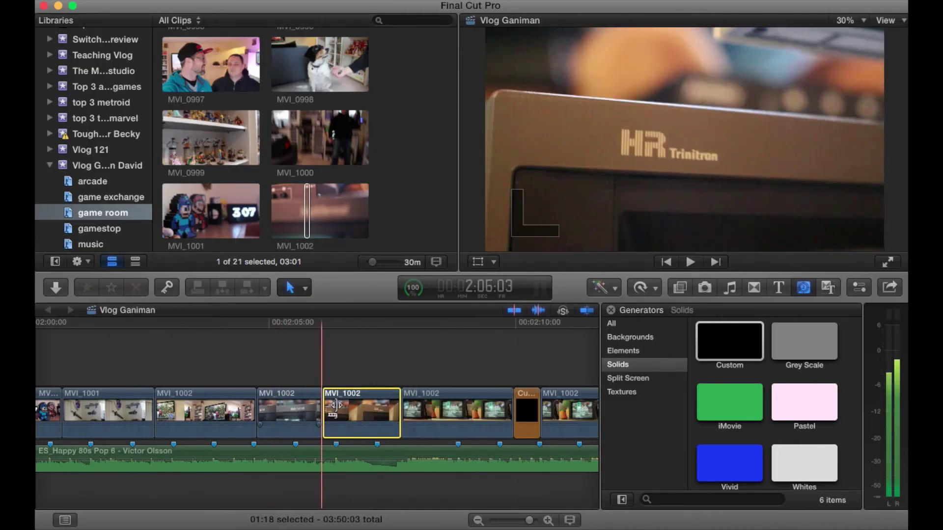
{"action": "left_click_drag", "start_coordinate": [324, 412], "coordinate": [304, 406]}
{"action": "left_click_drag", "start_coordinate": [487, 412], "coordinate": [382, 405]}
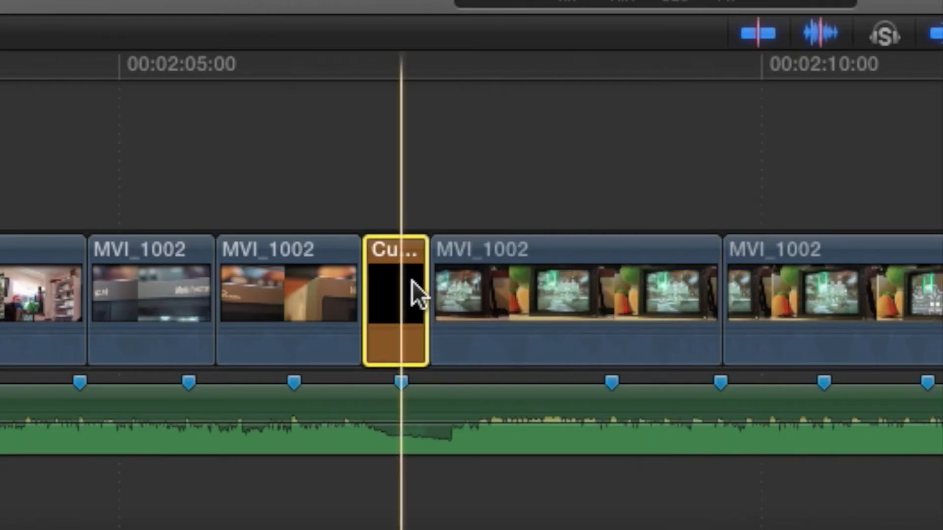
Extend the black Custom solid by 5 frames to the end of the music pause and trim the following TV screen clip to its marker.
{"action": "left_click", "coordinate": [427, 284]}
{"action": "left_click", "coordinate": [427, 286]}
{"action": "left_click_drag", "start_coordinate": [427, 285], "coordinate": [442, 289]}
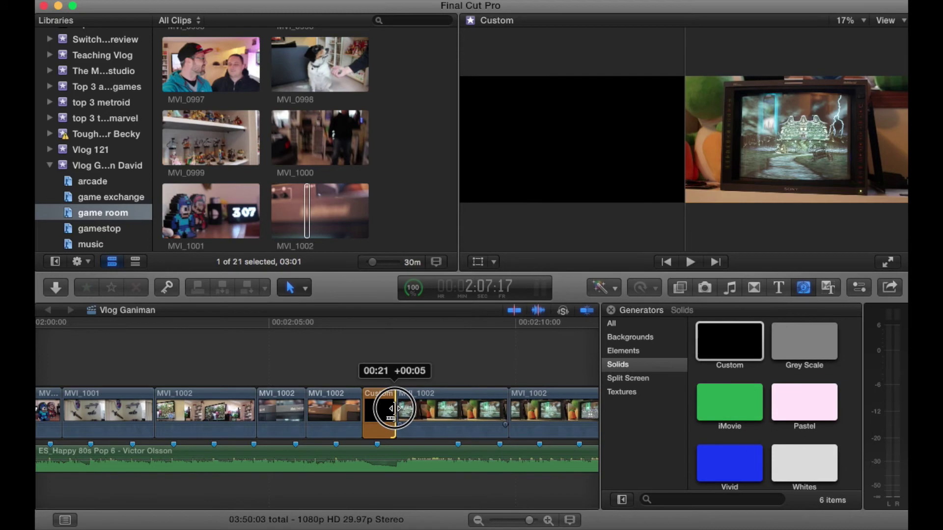
{"action": "left_click_drag", "start_coordinate": [395, 409], "coordinate": [394, 408]}
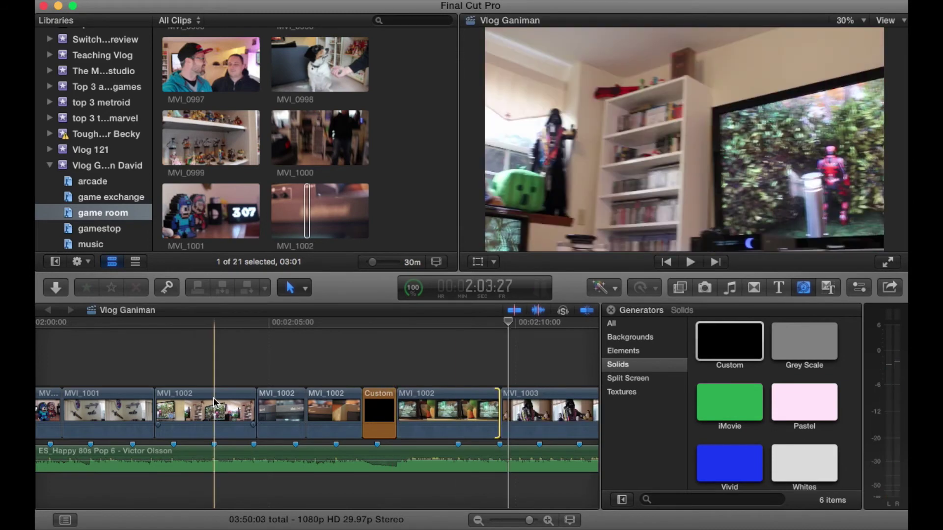
Play back from the room pan MVI_1002 through the TV screen clip to check the black pause against the song.
{"action": "key", "text": "space"}
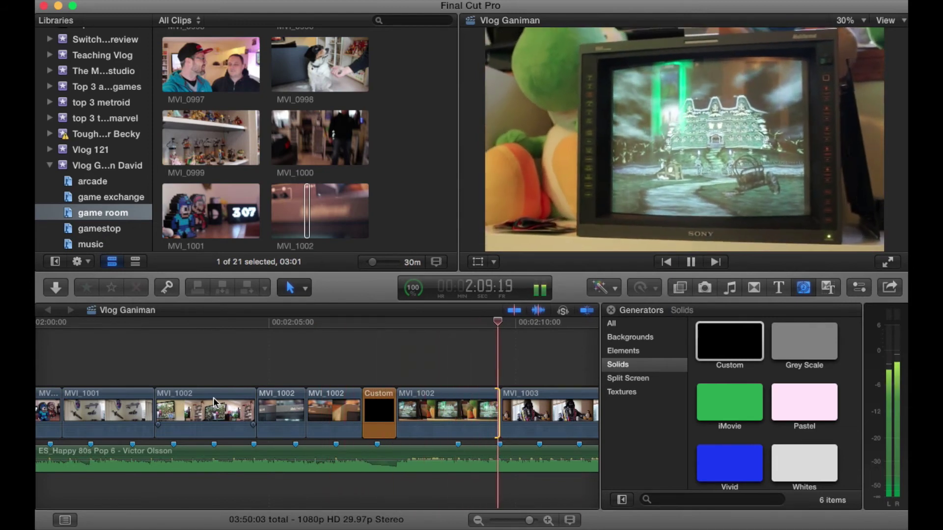
Play back the TV screen clip from the end of the black Custom solid and review the MVI_1003 clips after it.
{"action": "key", "text": "space"}
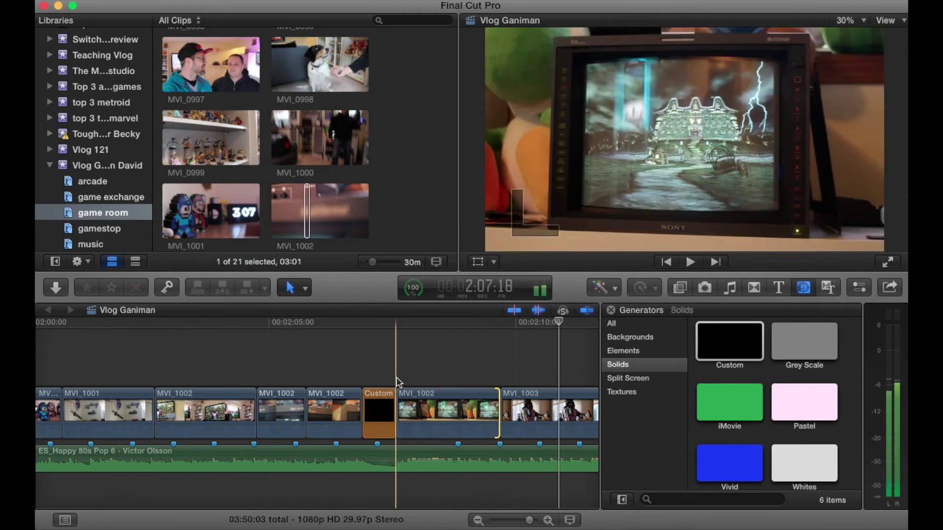
{"action": "key", "text": "space"}
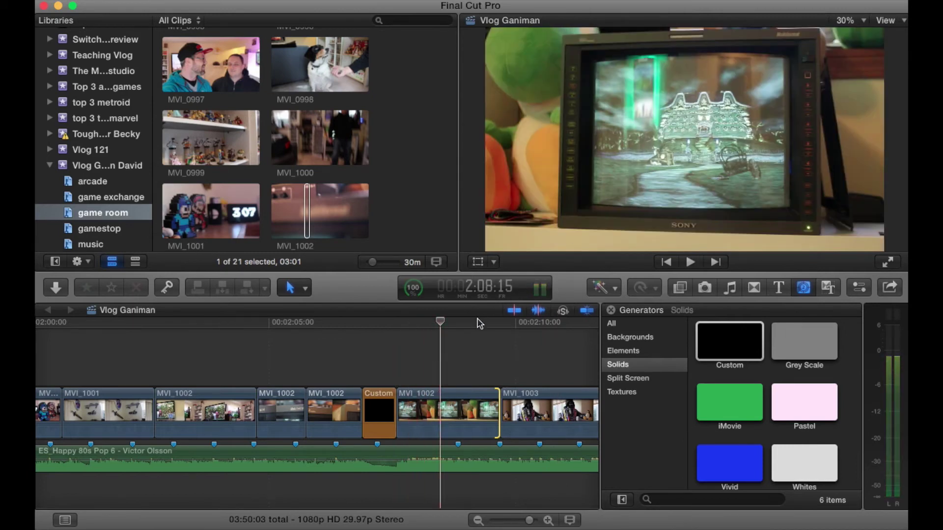
{"action": "scroll", "coordinate": [444, 360], "scroll_direction": "right", "scroll_amount": 5}
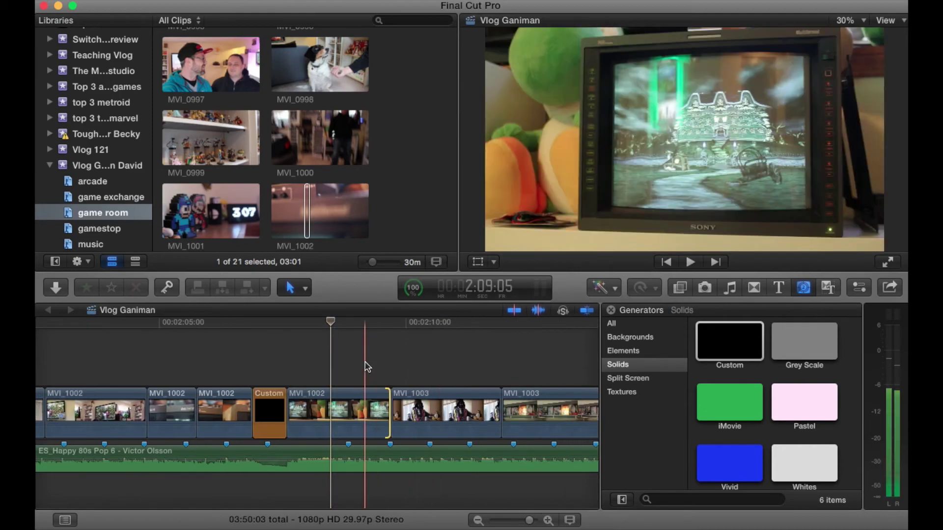
{"action": "scroll", "coordinate": [367, 367], "scroll_direction": "right", "scroll_amount": 5}
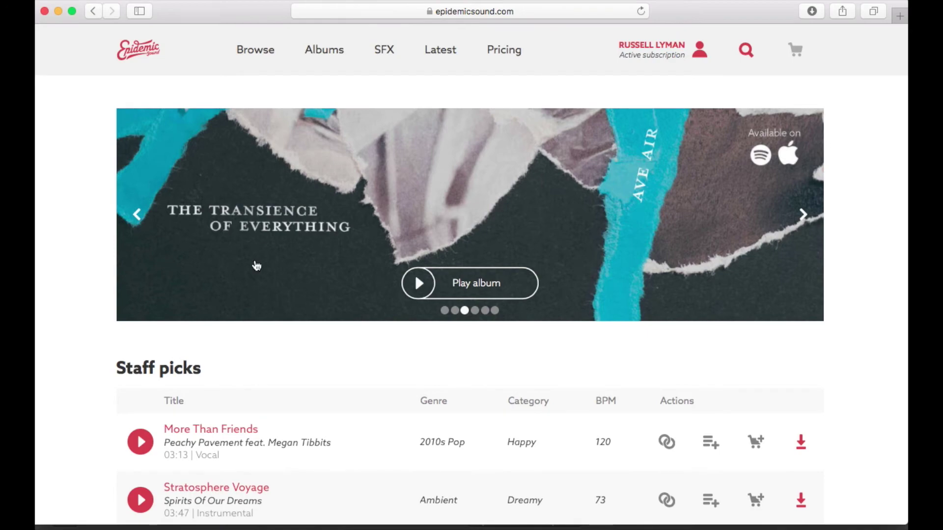
Switch to the Epidemic Sound website in Safari, look through the staff picks and search the music catalogue for "pop".
{"action": "scroll", "coordinate": [113, 296], "scroll_direction": "down", "scroll_amount": 12}
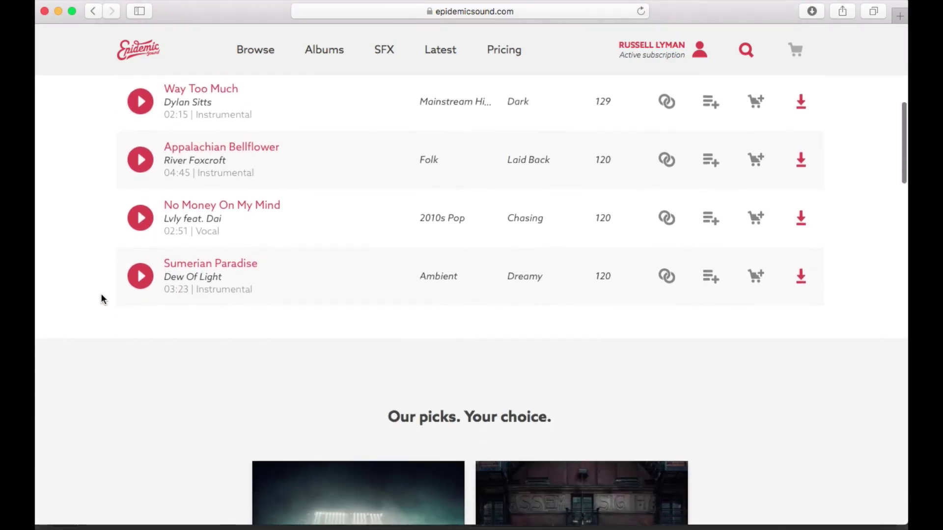
{"action": "scroll", "coordinate": [103, 298], "scroll_direction": "up", "scroll_amount": 12}
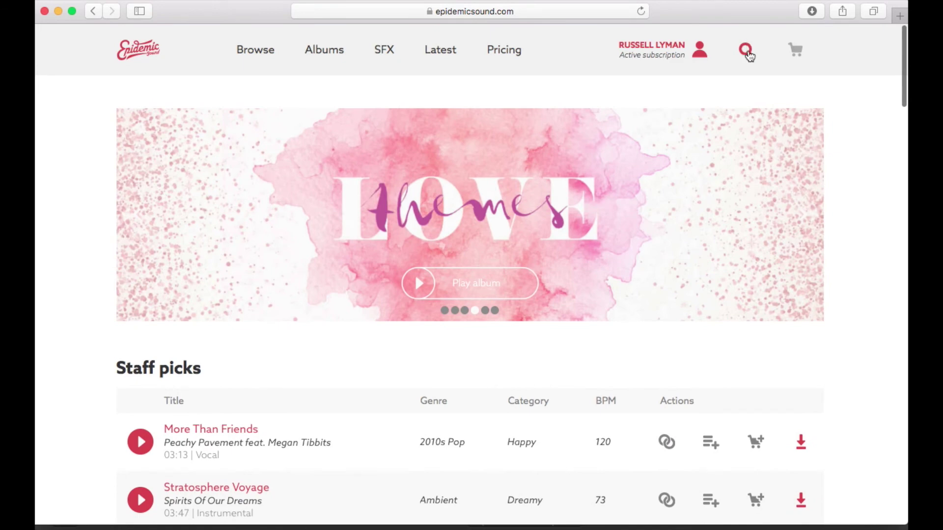
{"action": "left_click", "coordinate": [746, 51]}
{"action": "type", "text": "pop"}
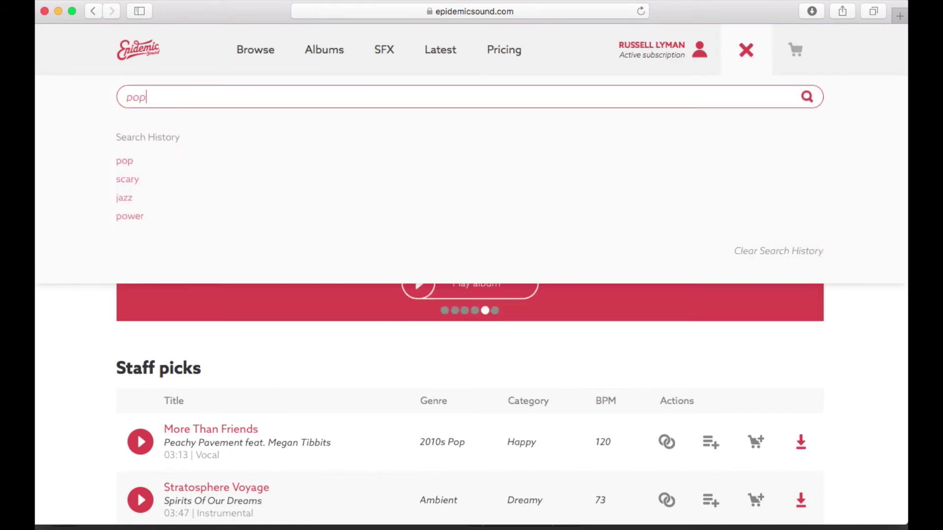
{"action": "key", "text": "Return"}
{"action": "scroll", "coordinate": [294, 319], "scroll_direction": "down", "scroll_amount": 6}
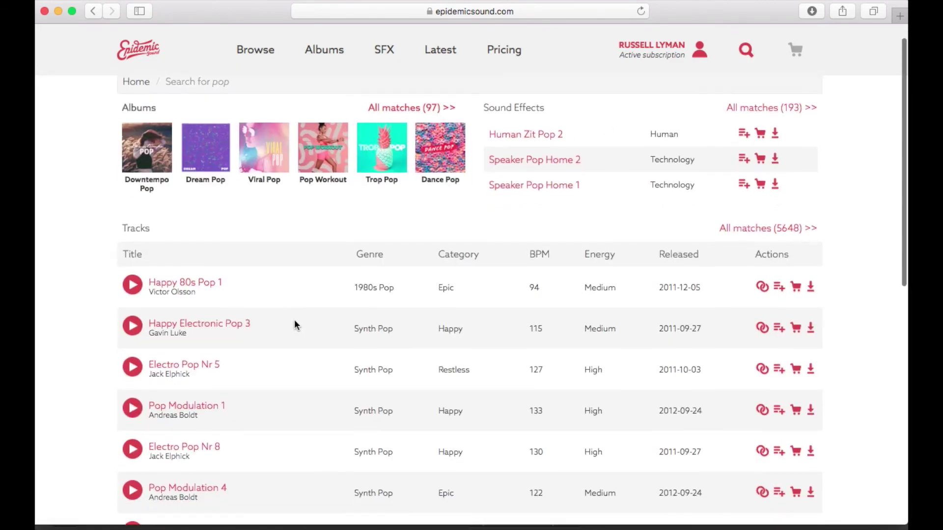
{"action": "scroll", "coordinate": [294, 319], "scroll_direction": "up", "scroll_amount": 3}
{"action": "scroll", "coordinate": [294, 322], "scroll_direction": "up", "scroll_amount": 3}
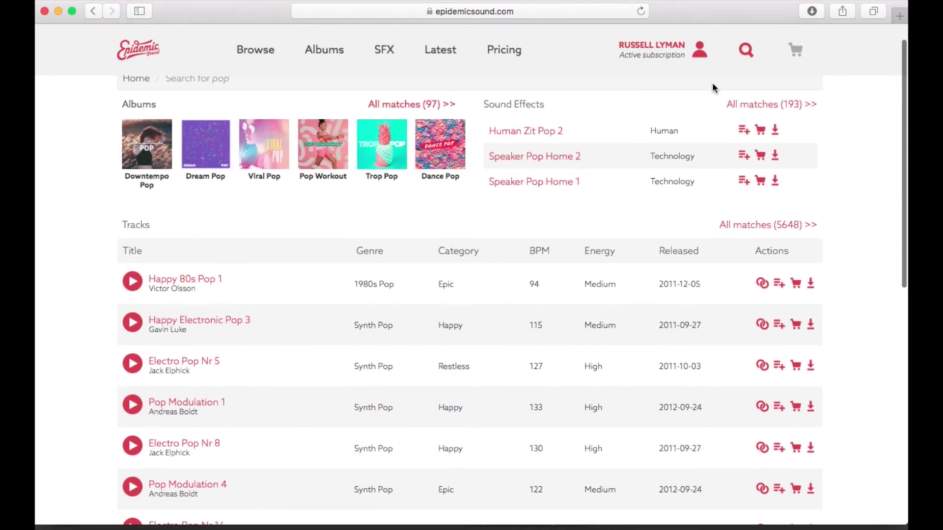
Search Epidemic Sound for "80s", then clear the search and return to the site's home page.
{"action": "left_click", "coordinate": [745, 55]}
{"action": "type", "text": "80s"}
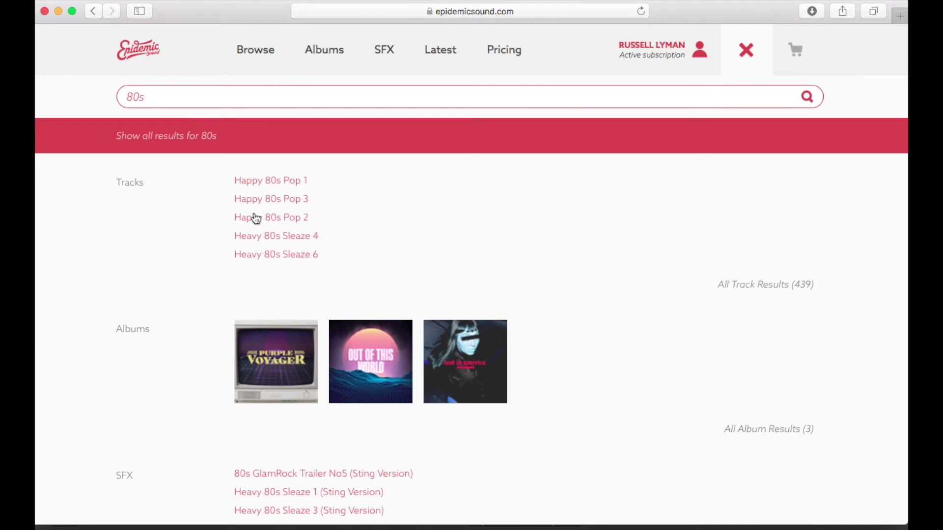
{"action": "key", "text": "BackSpace"}
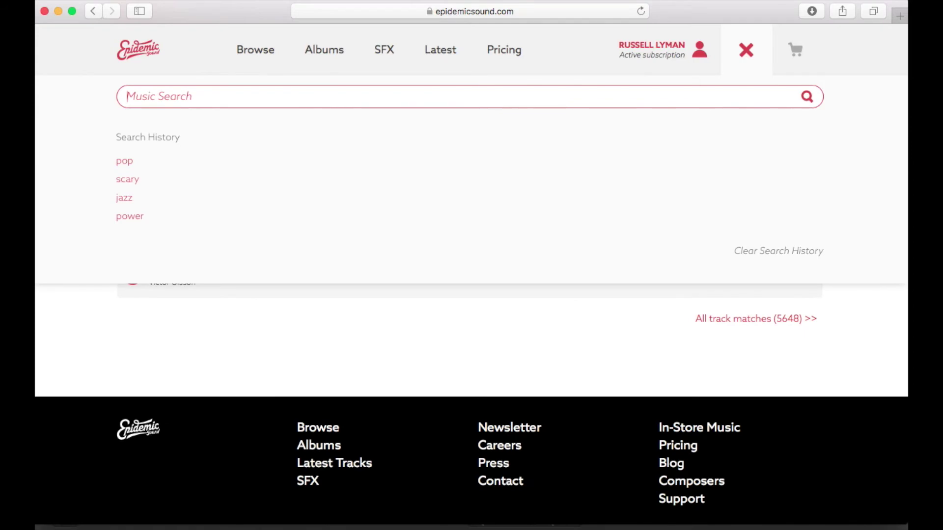
{"action": "left_click", "coordinate": [142, 58]}
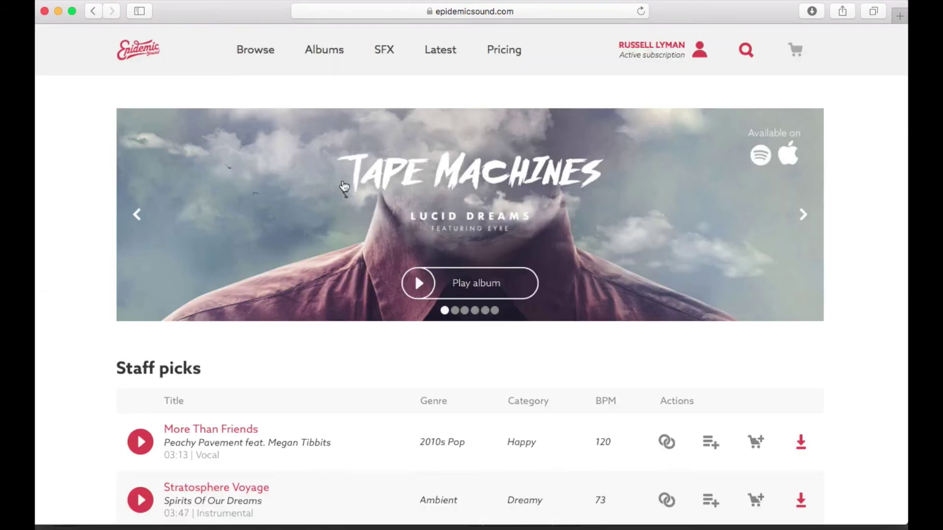
{"action": "scroll", "coordinate": [78, 229], "scroll_direction": "down", "scroll_amount": 5}
{"action": "scroll", "coordinate": [78, 230], "scroll_direction": "up", "scroll_amount": 5}
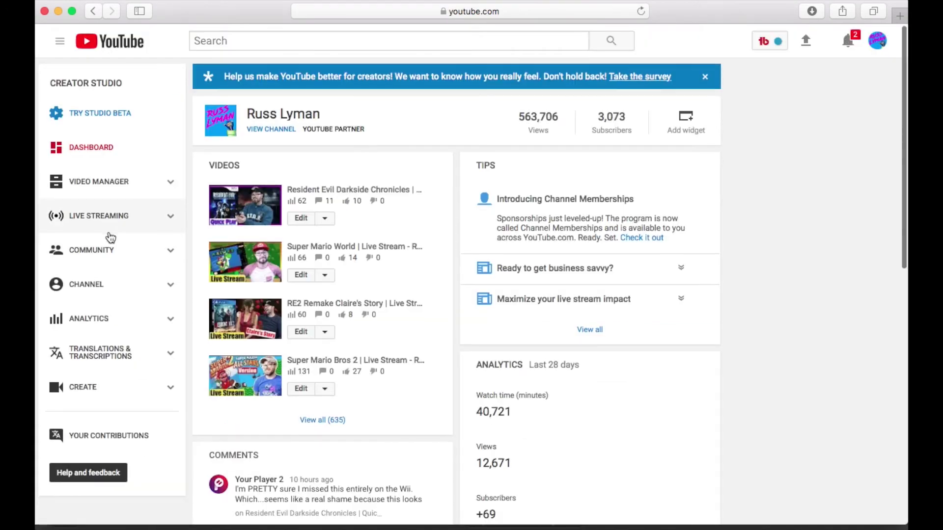
Open the Audio Library in YouTube Creator Studio and look through its free music tracks.
{"action": "scroll", "coordinate": [109, 236], "scroll_direction": "down", "scroll_amount": 3}
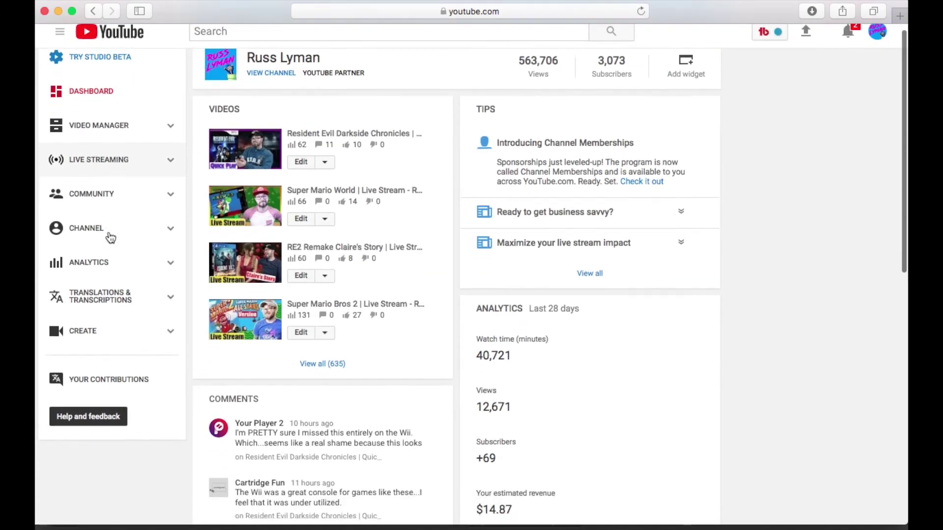
{"action": "left_click", "coordinate": [91, 300]}
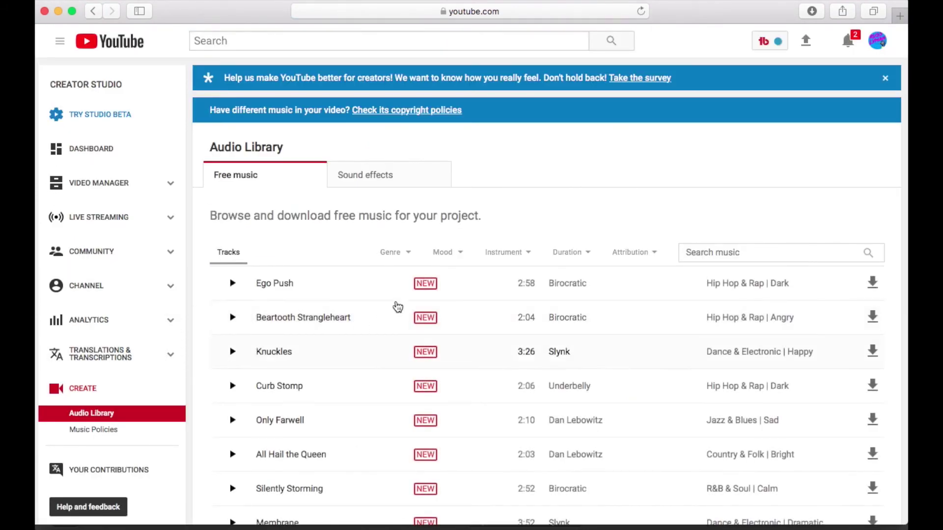
{"action": "scroll", "coordinate": [618, 295], "scroll_direction": "down", "scroll_amount": 2}
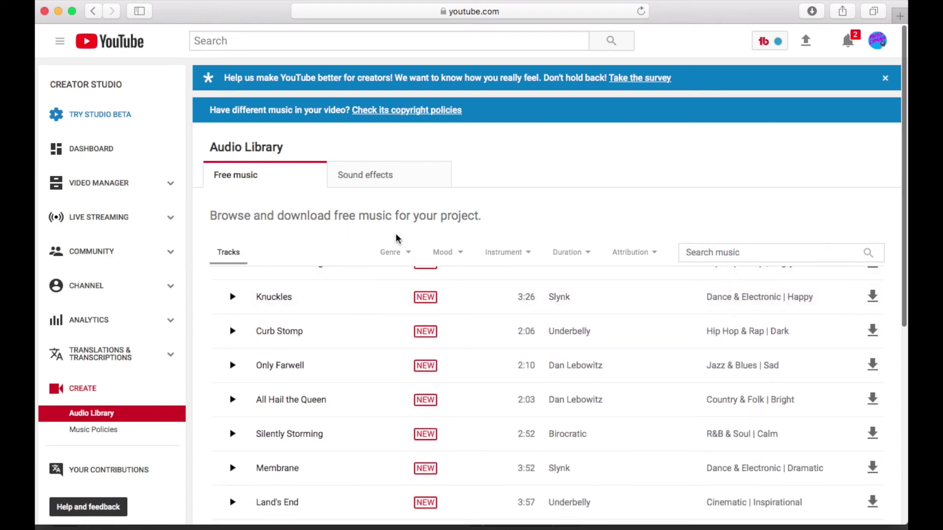
{"action": "scroll", "coordinate": [532, 363], "scroll_direction": "up", "scroll_amount": 2}
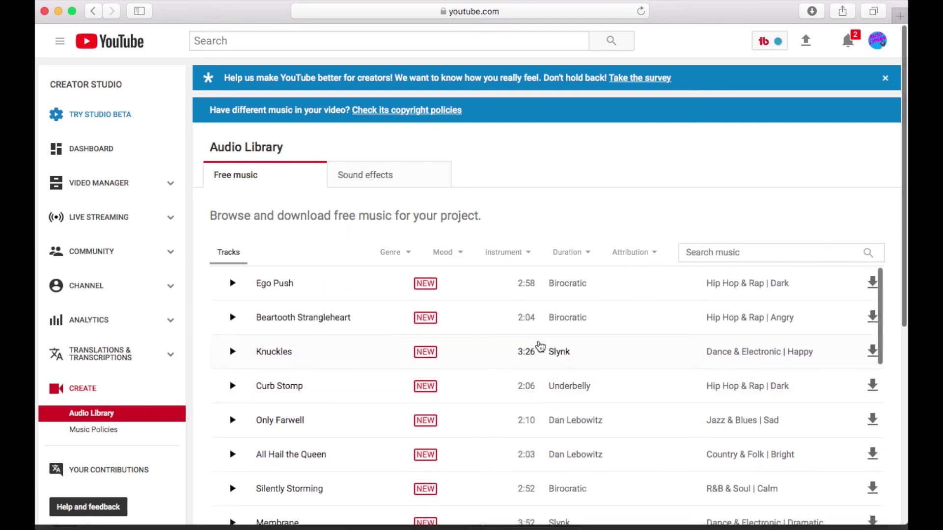
{"action": "scroll", "coordinate": [359, 297], "scroll_direction": "down", "scroll_amount": 10}
{"action": "scroll", "coordinate": [358, 296], "scroll_direction": "down", "scroll_amount": 3}
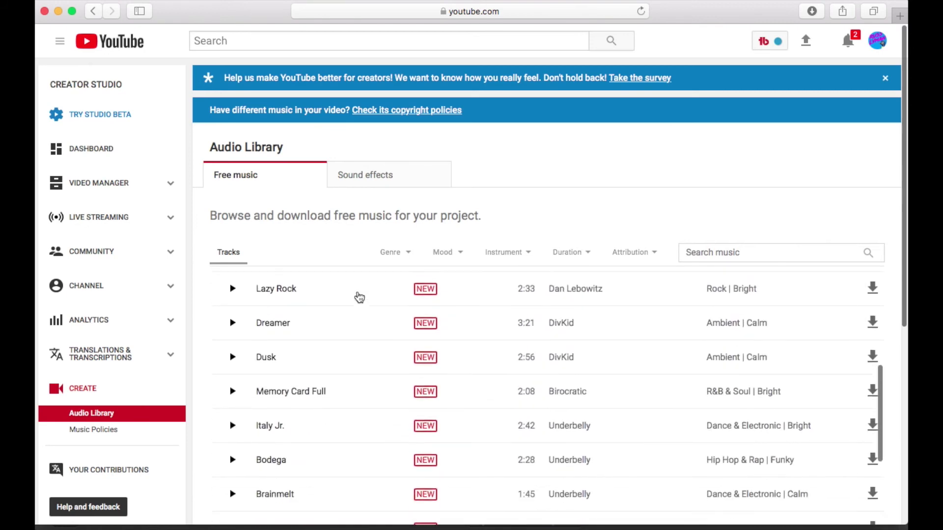
Filter the free music tracks in the Audio Library by the Pop genre.
{"action": "scroll", "coordinate": [355, 294], "scroll_direction": "up", "scroll_amount": 12}
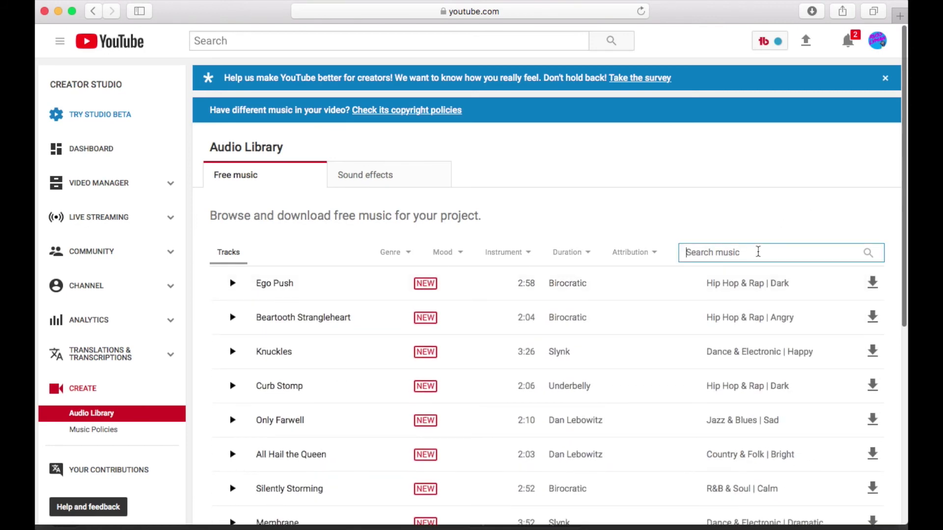
{"action": "left_click", "coordinate": [406, 254]}
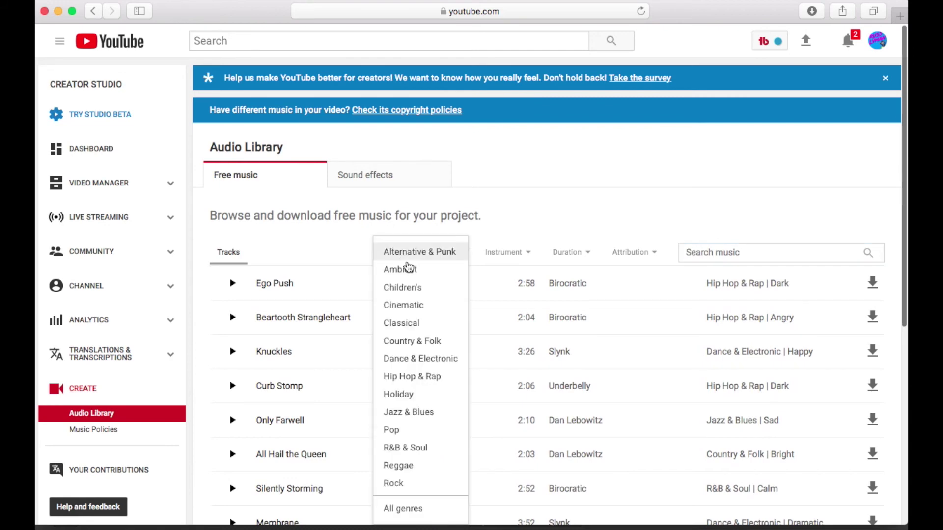
{"action": "left_click", "coordinate": [405, 428]}
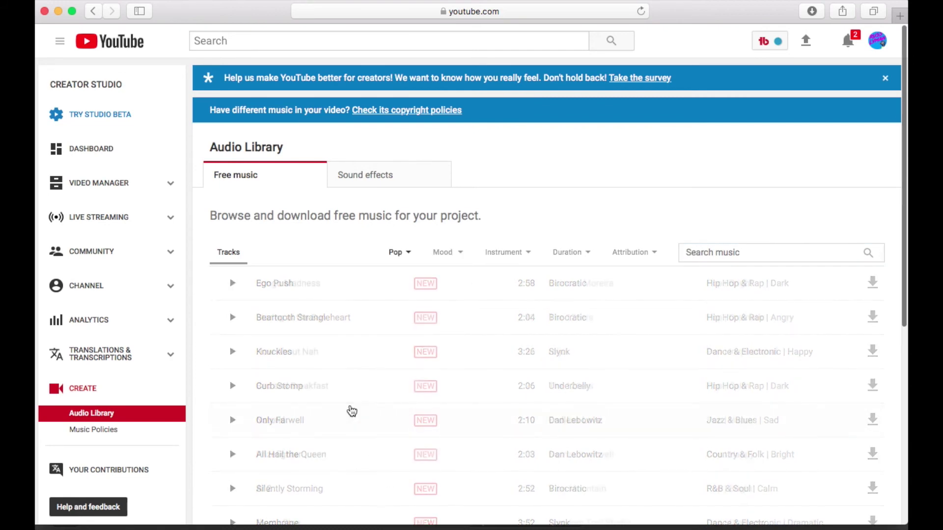